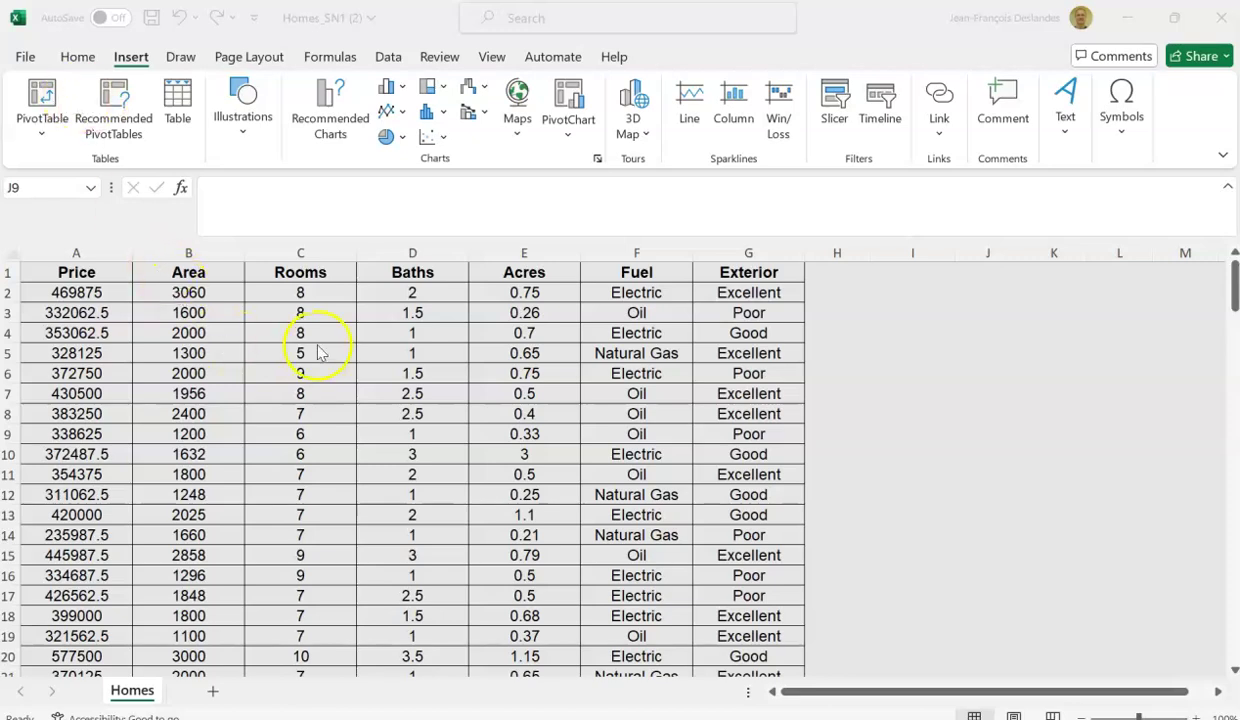
# Create a PivotTable from the Homes data range A1:G151 and place it on a new worksheet.
pyautogui.click(43, 102)
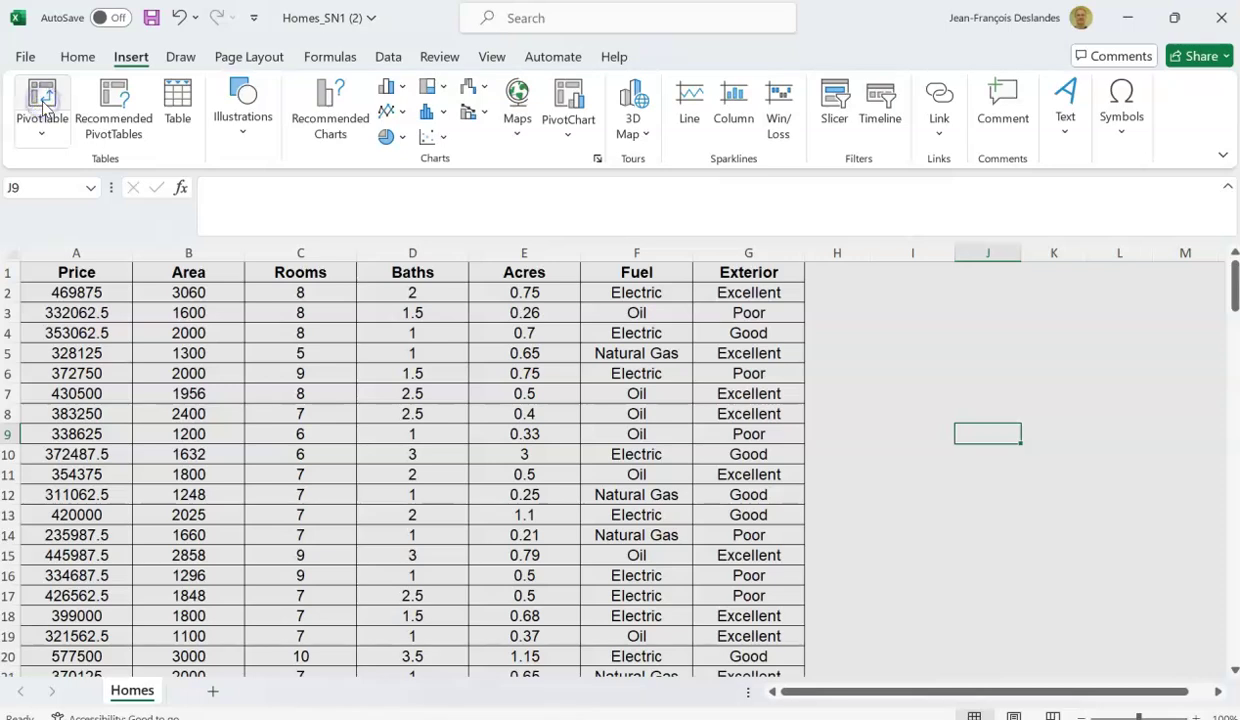
pyautogui.click(43, 102)
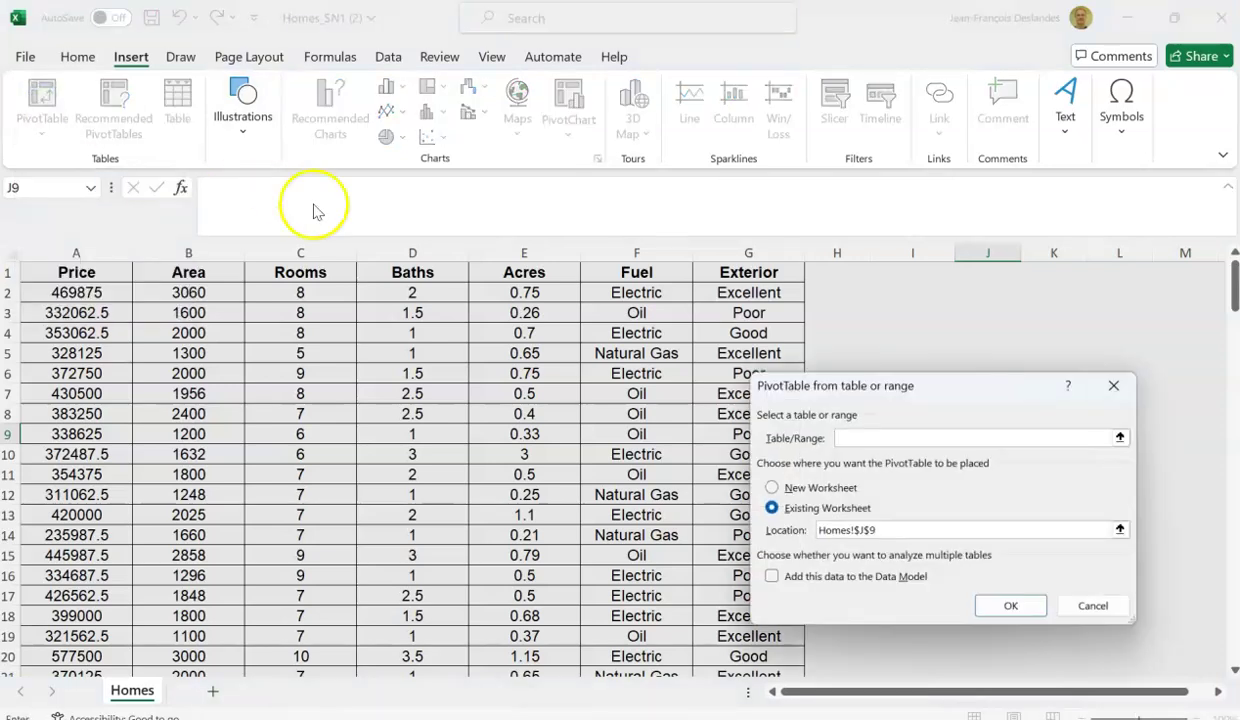
pyautogui.moveTo(965, 396); pyautogui.dragTo(1031, 309)
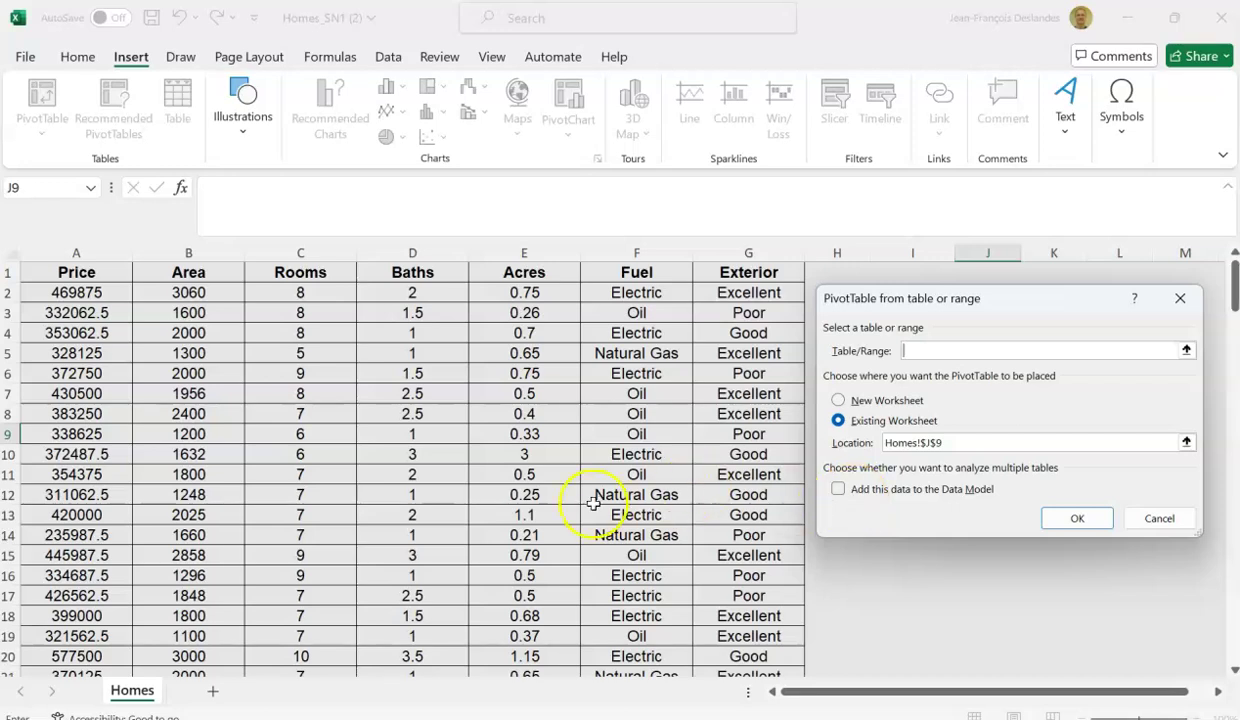
pyautogui.click(75, 274)
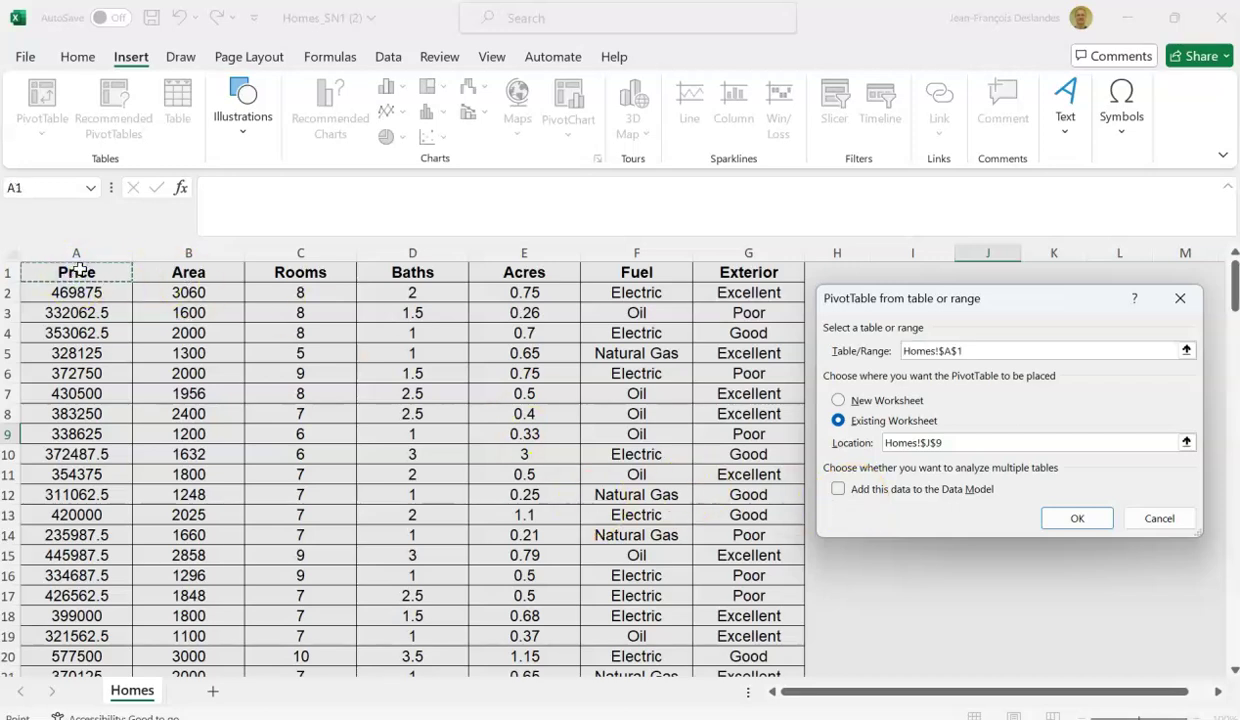
pyautogui.hotkey('ctrl', 'shift', 'Right')
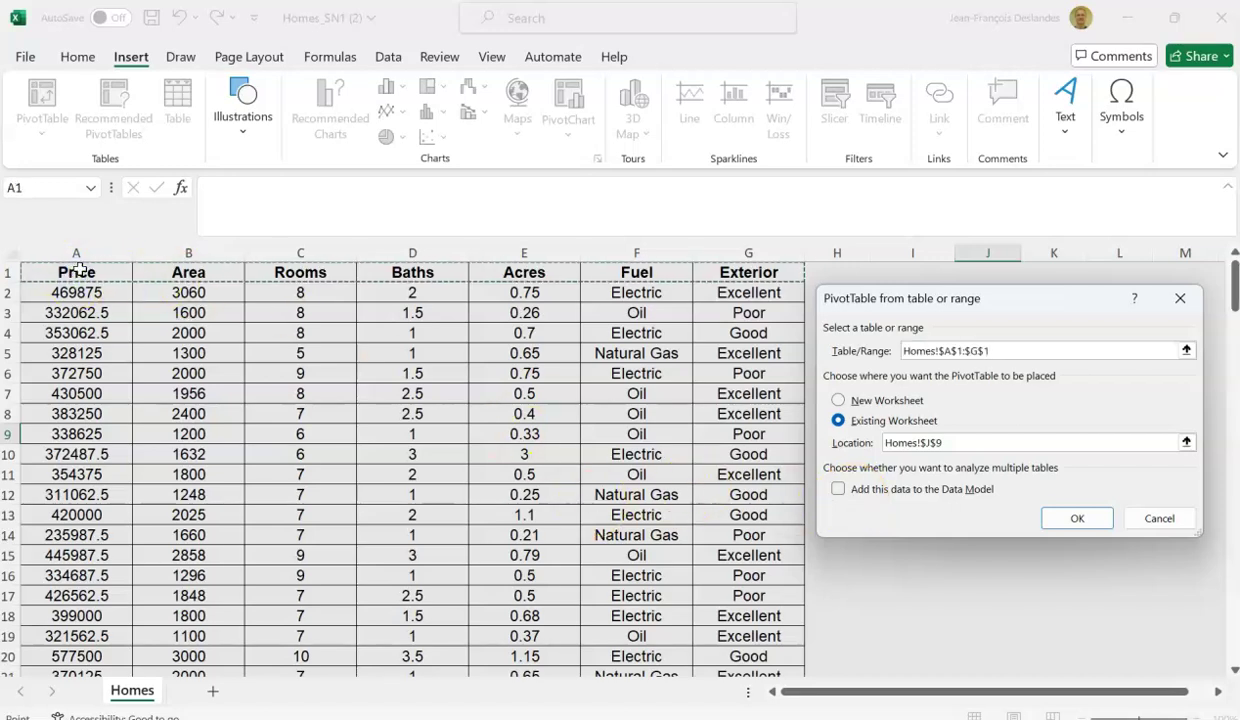
pyautogui.hotkey('ctrl', 'shift', 'Down')
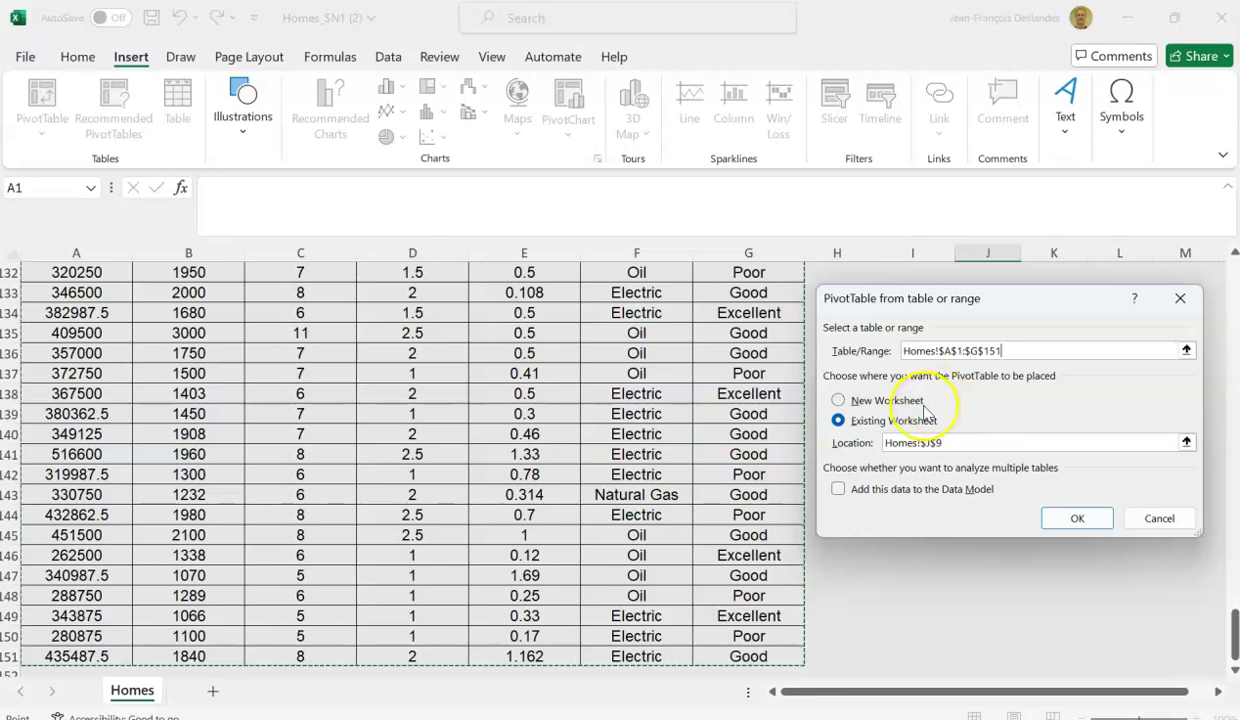
pyautogui.click(840, 400)
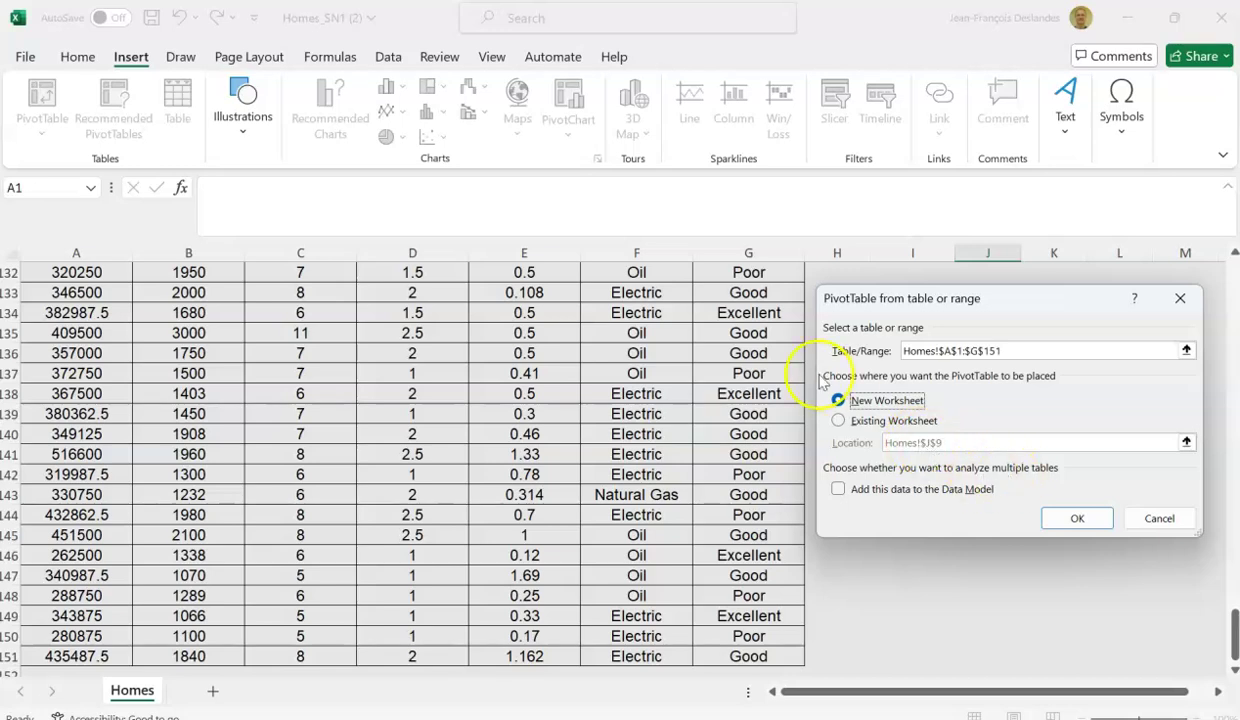
pyautogui.click(1082, 518)
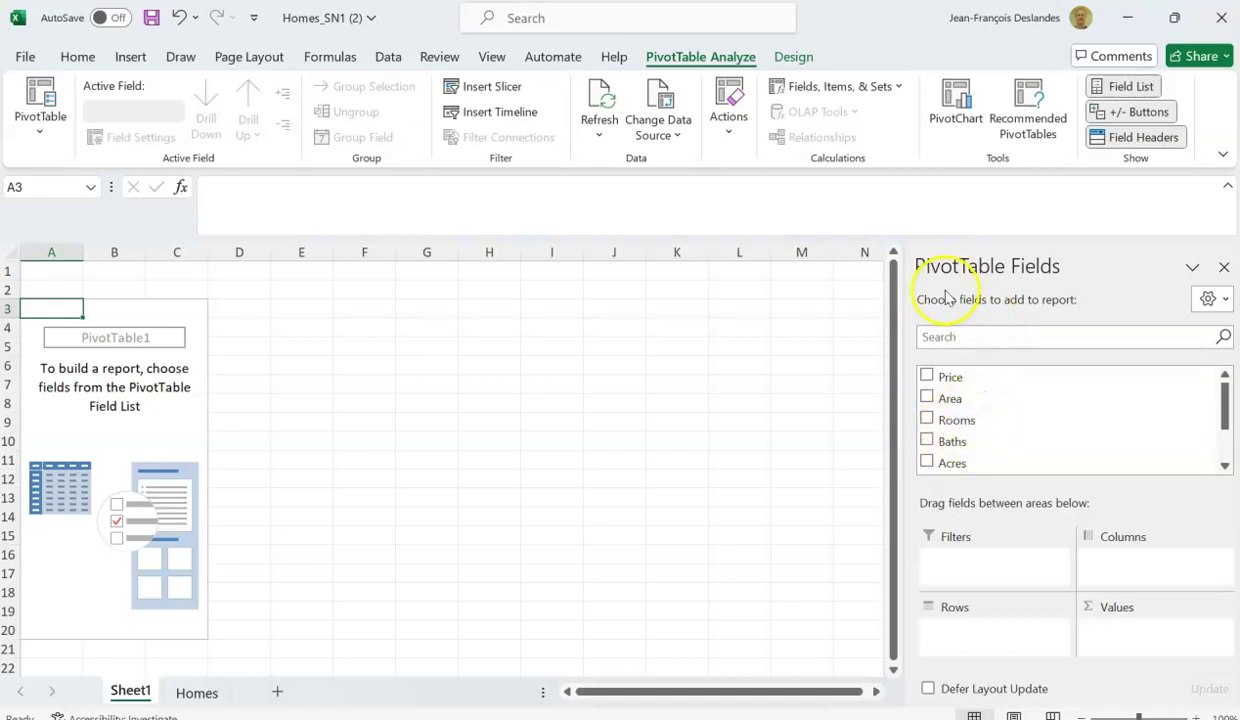
# Add Rooms to both the rows and the values of the PivotTable, summarizing the values by Count.
pyautogui.moveTo(963, 425); pyautogui.dragTo(966, 632)
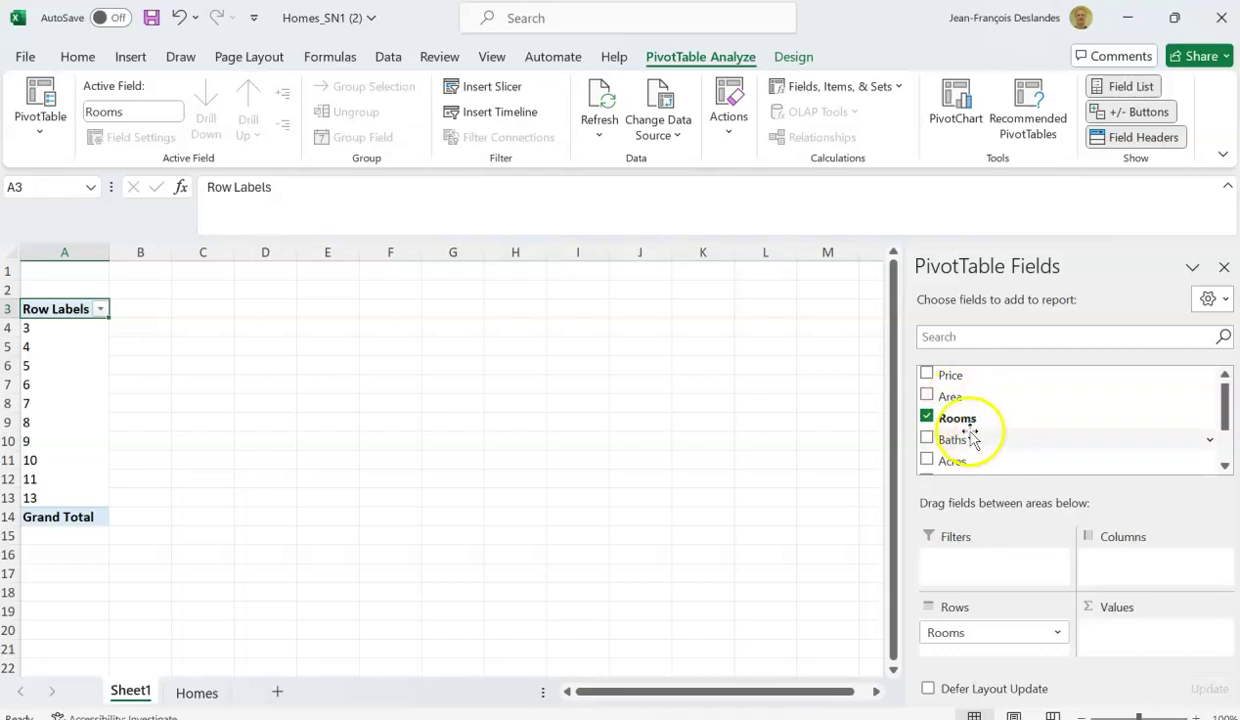
pyautogui.moveTo(972, 416); pyautogui.dragTo(1124, 635)
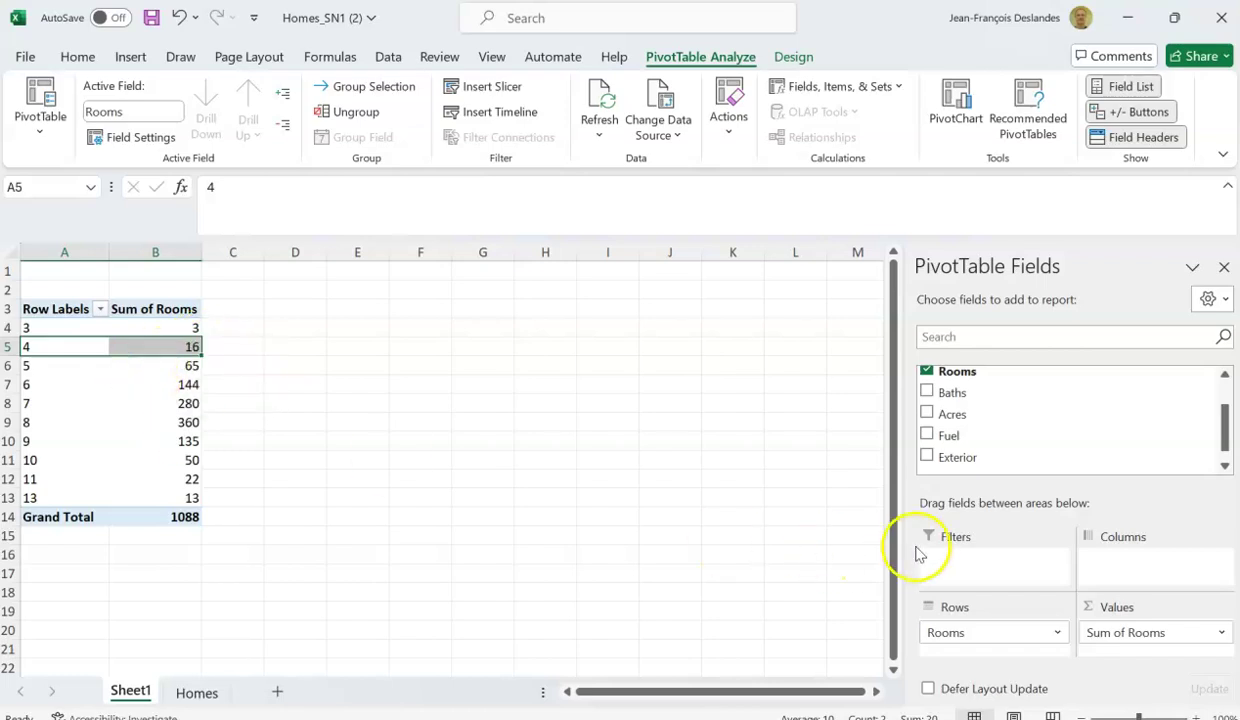
pyautogui.click(1224, 634)
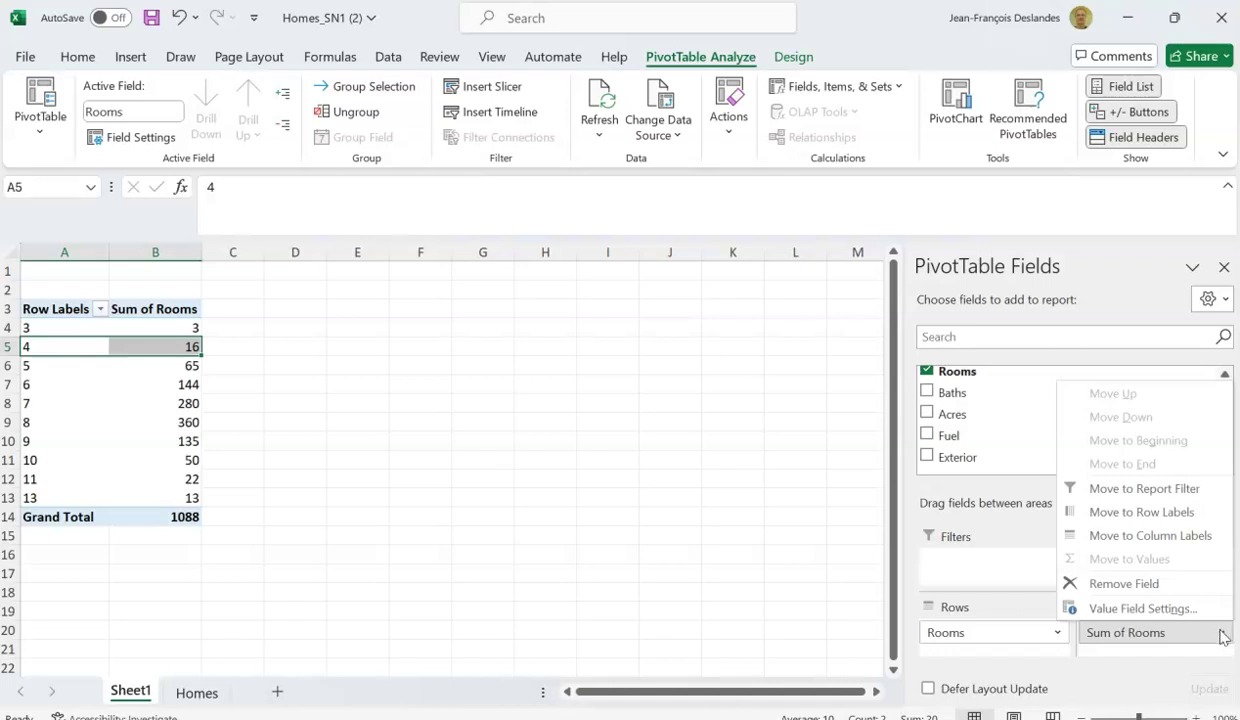
pyautogui.click(1222, 638)
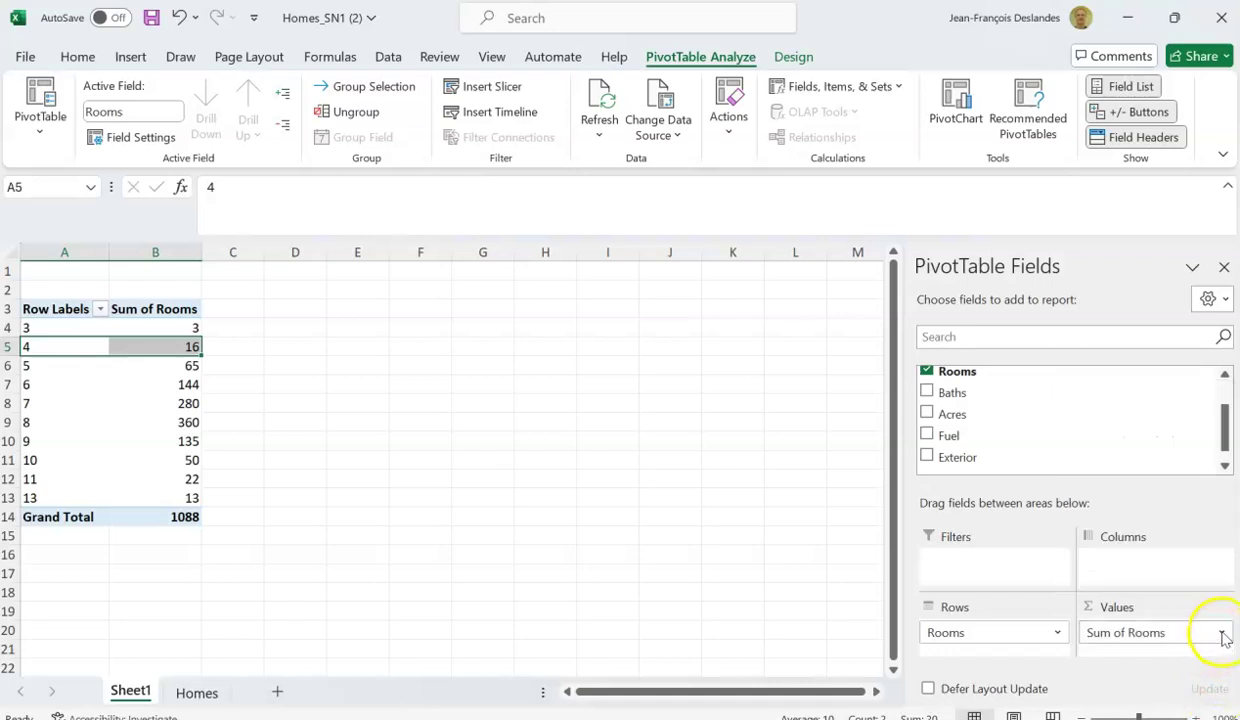
pyautogui.click(1223, 636)
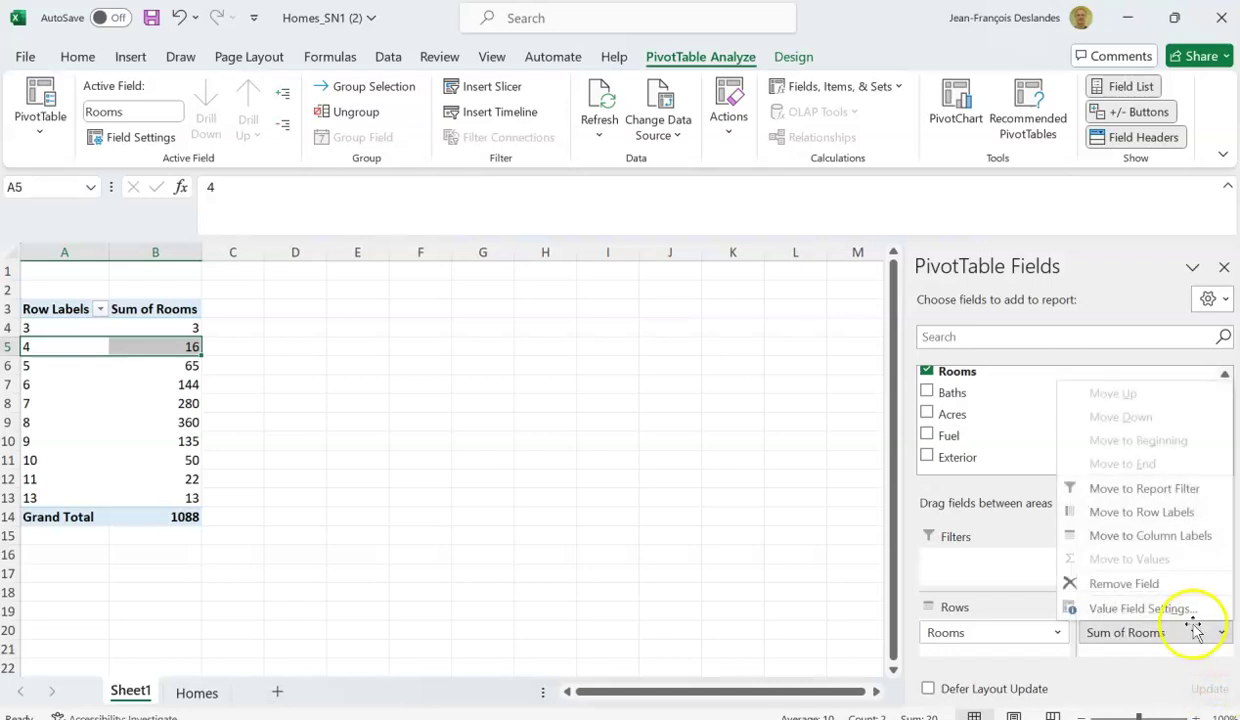
pyautogui.click(1133, 609)
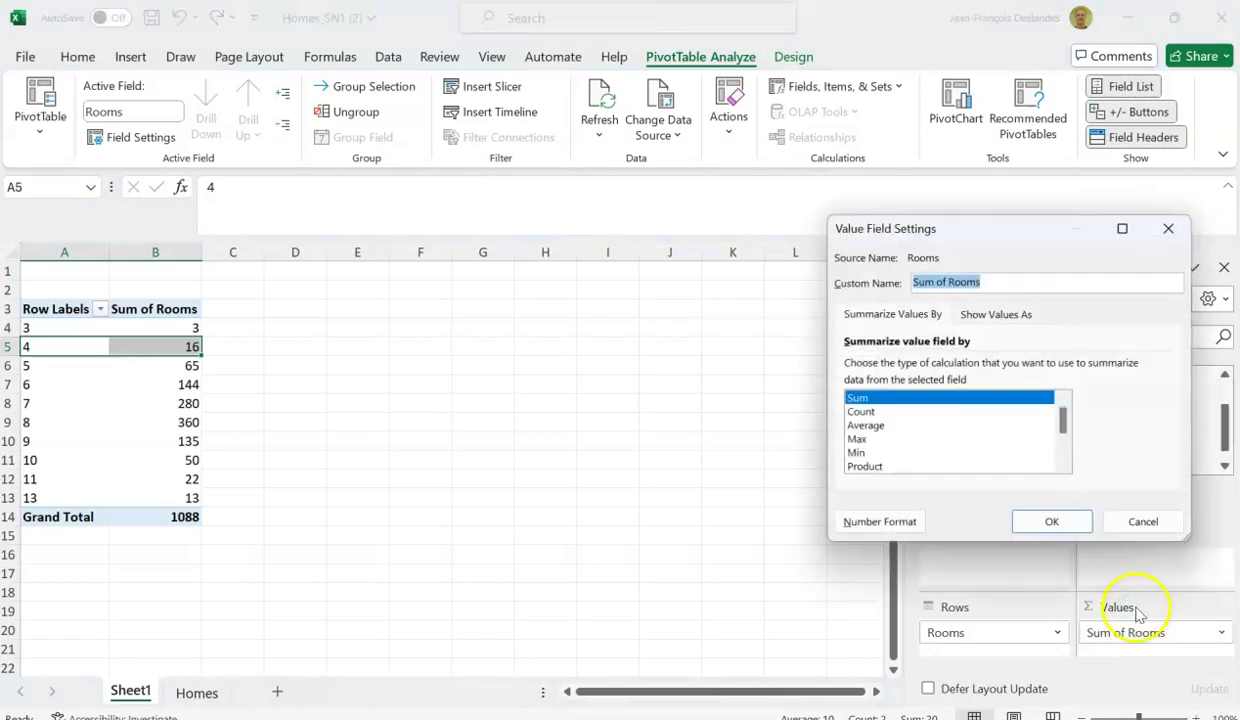
pyautogui.click(868, 412)
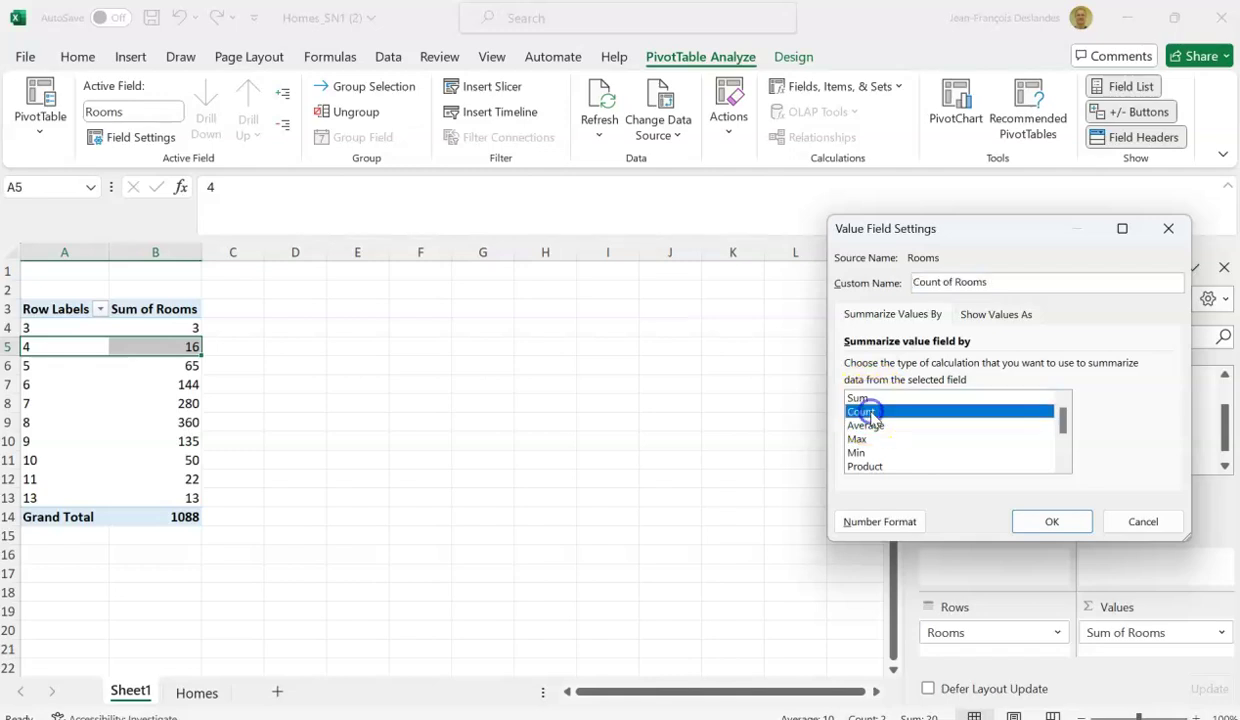
pyautogui.click(1056, 523)
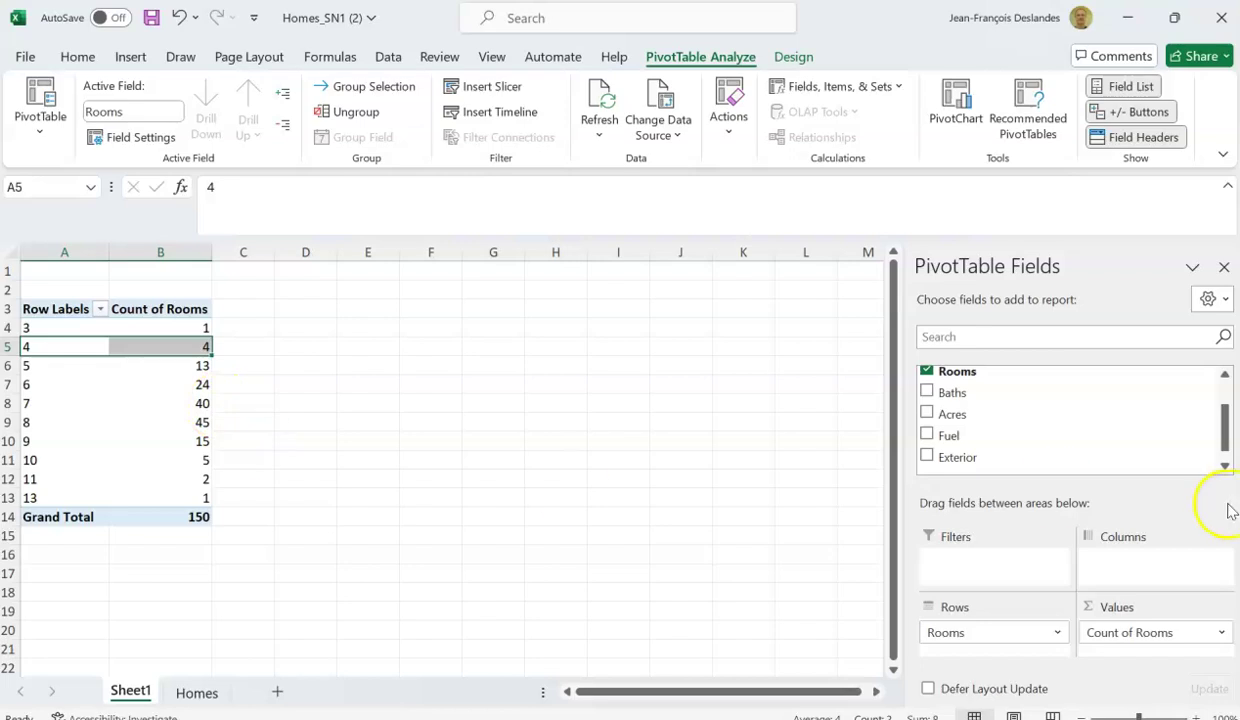
# Show the Count of Rooms values as % of Grand Total.
pyautogui.click(1220, 633)
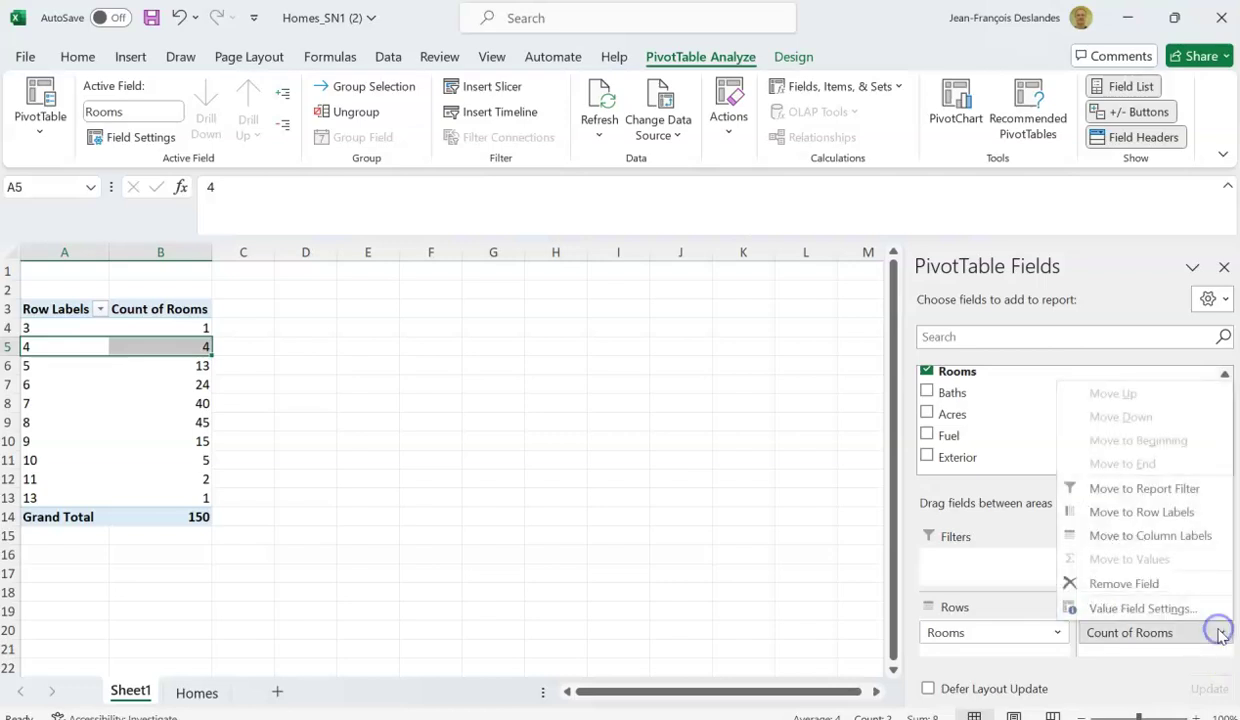
pyautogui.click(1131, 609)
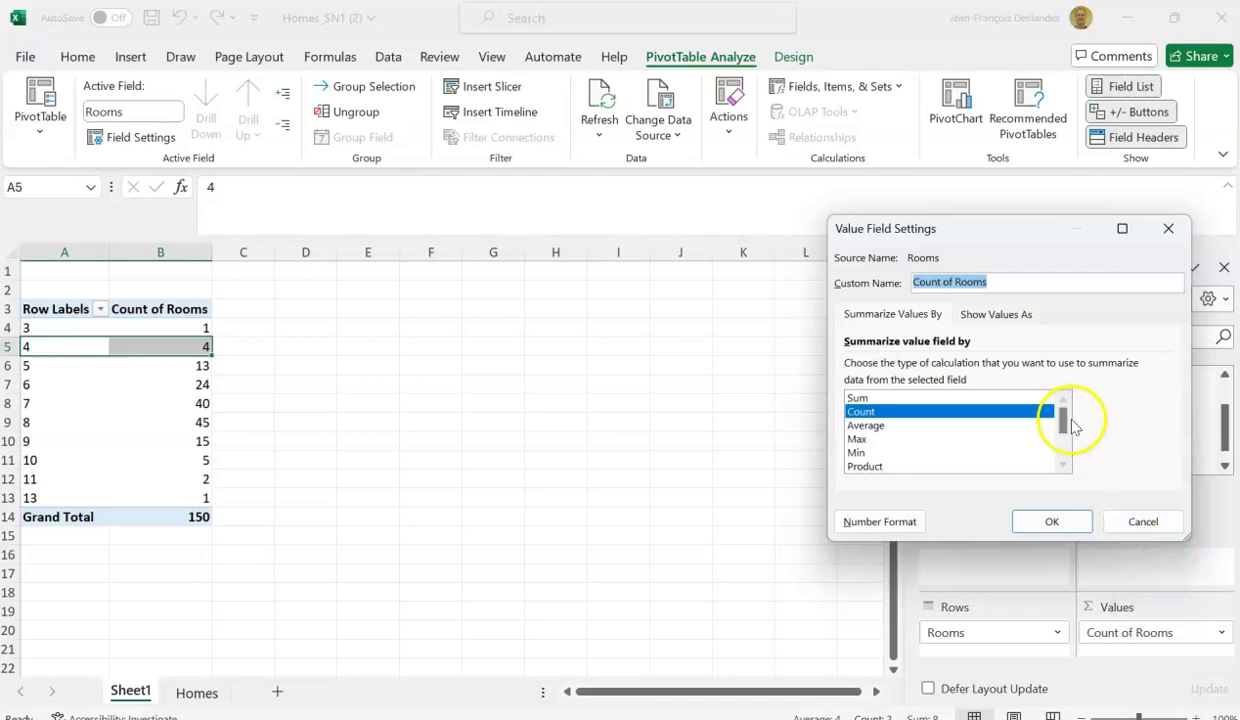
pyautogui.click(990, 315)
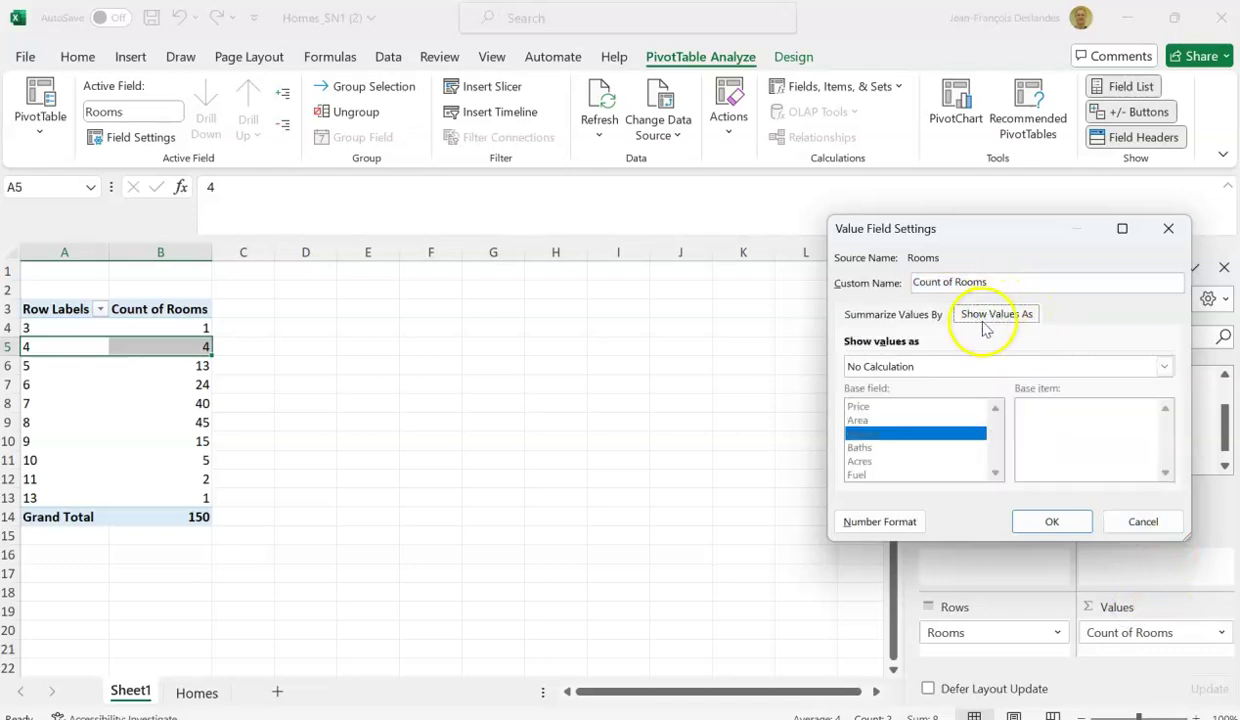
pyautogui.click(1161, 369)
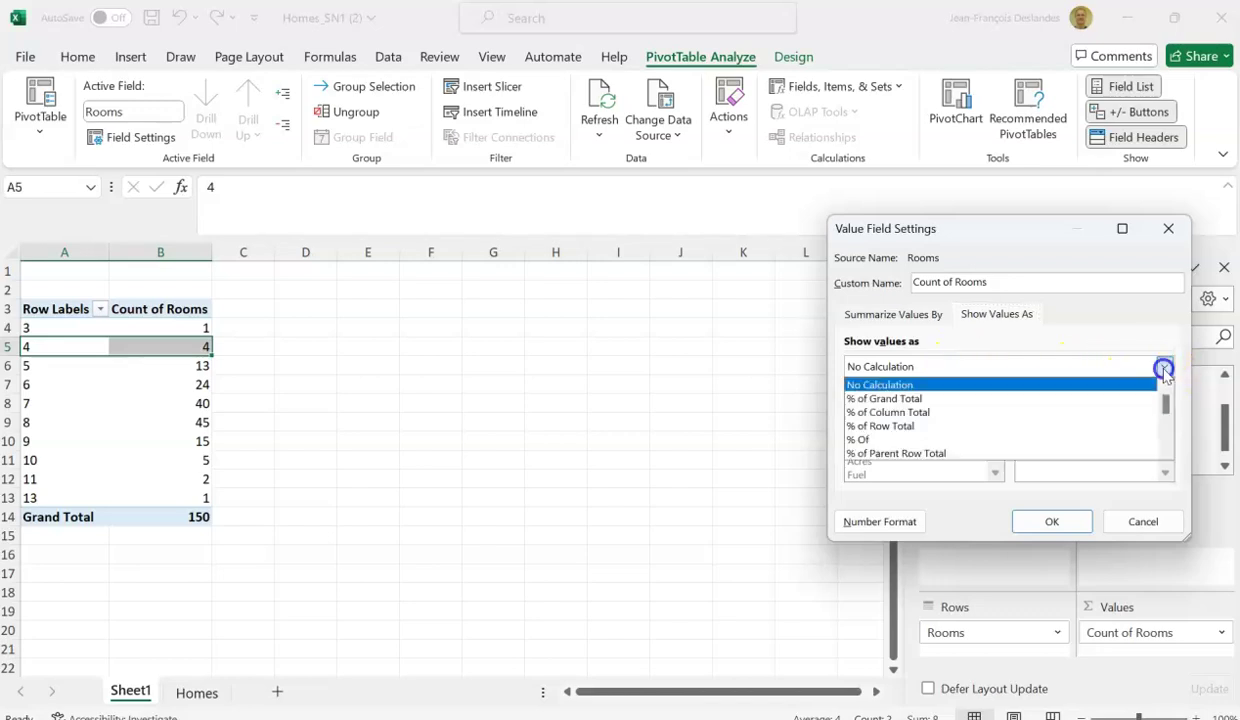
pyautogui.click(874, 399)
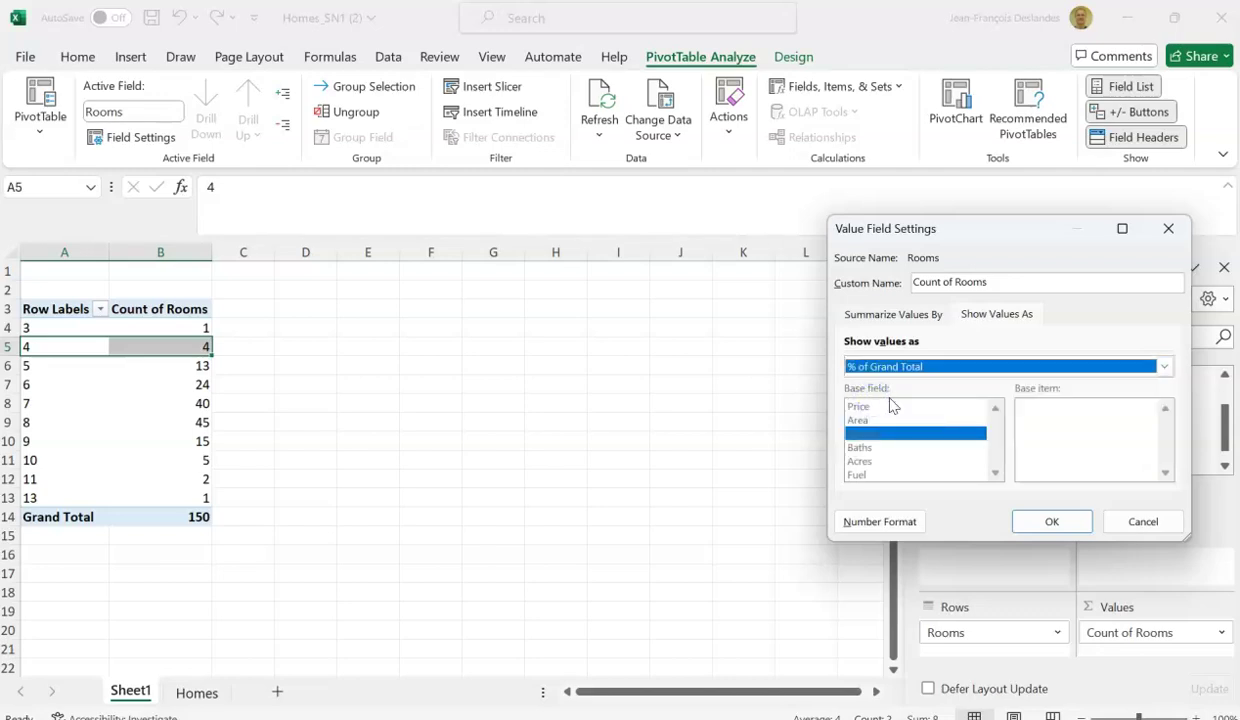
pyautogui.click(1050, 525)
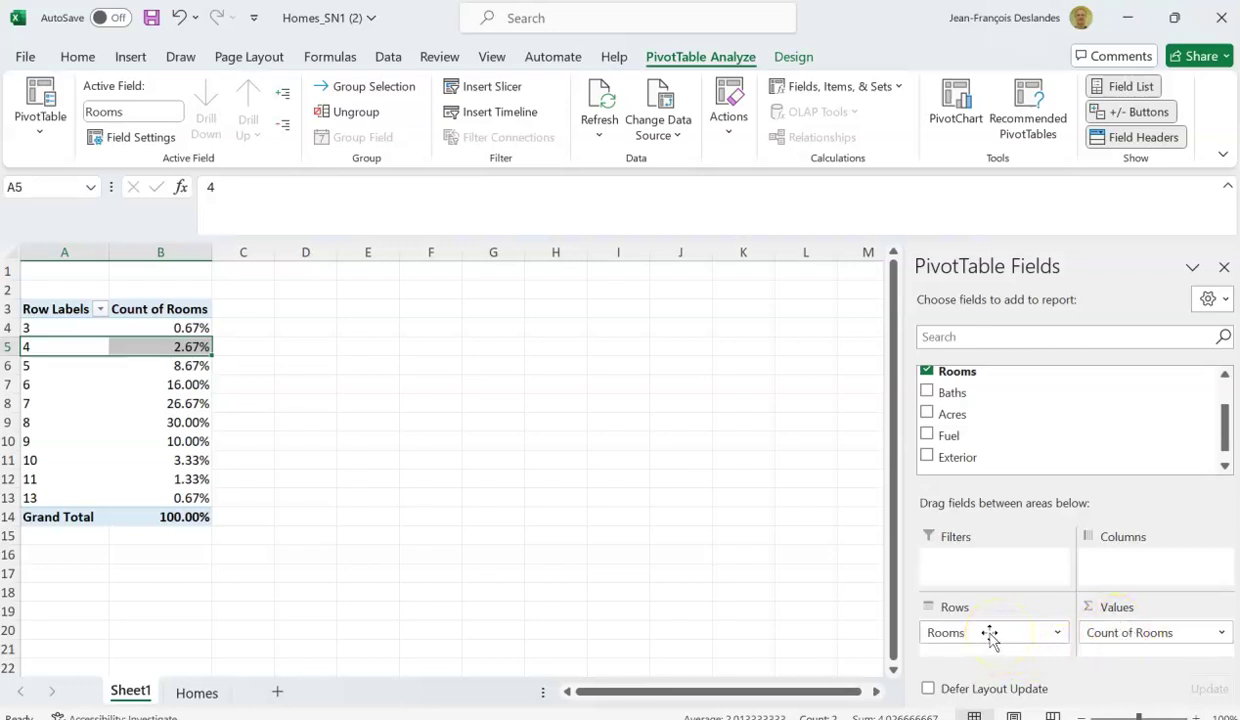
# Replace Rooms with Fuel in the PivotTable's rows and values, and add Exterior to the columns.
pyautogui.moveTo(989, 636); pyautogui.dragTo(962, 393)
pyautogui.moveTo(1137, 636); pyautogui.dragTo(1016, 390)
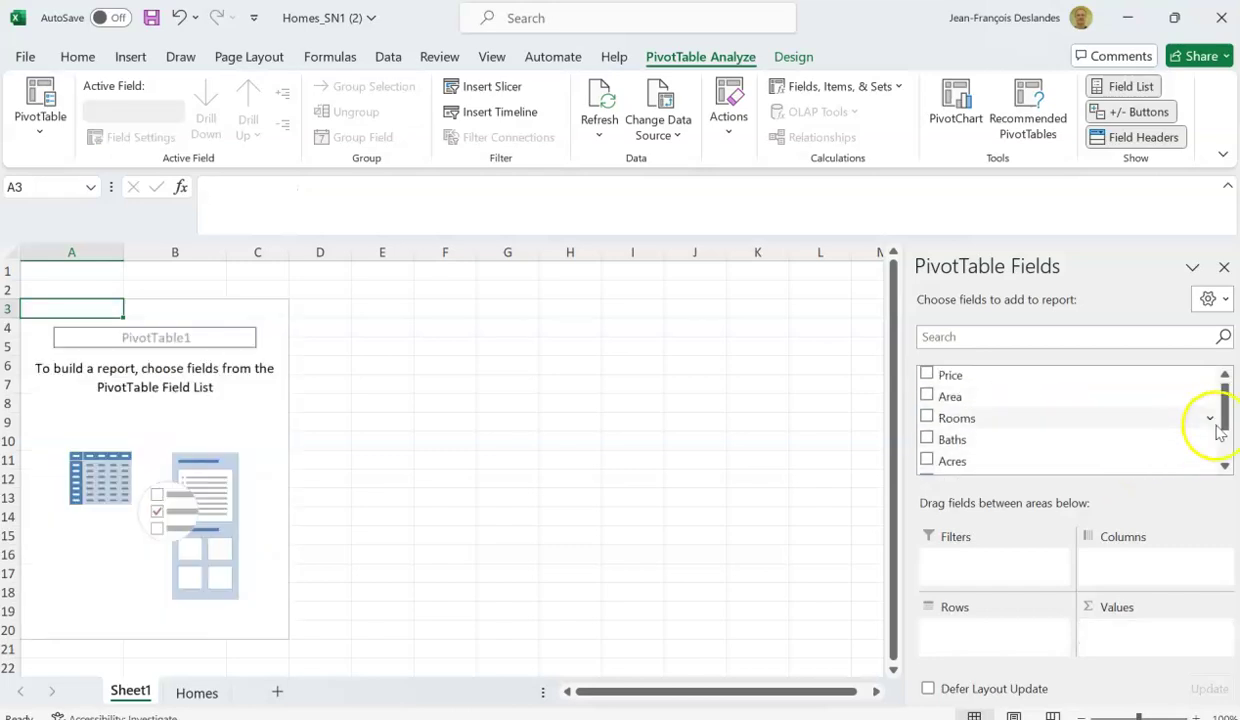
pyautogui.moveTo(1224, 404); pyautogui.dragTo(1222, 436)
pyautogui.moveTo(947, 428); pyautogui.dragTo(975, 632)
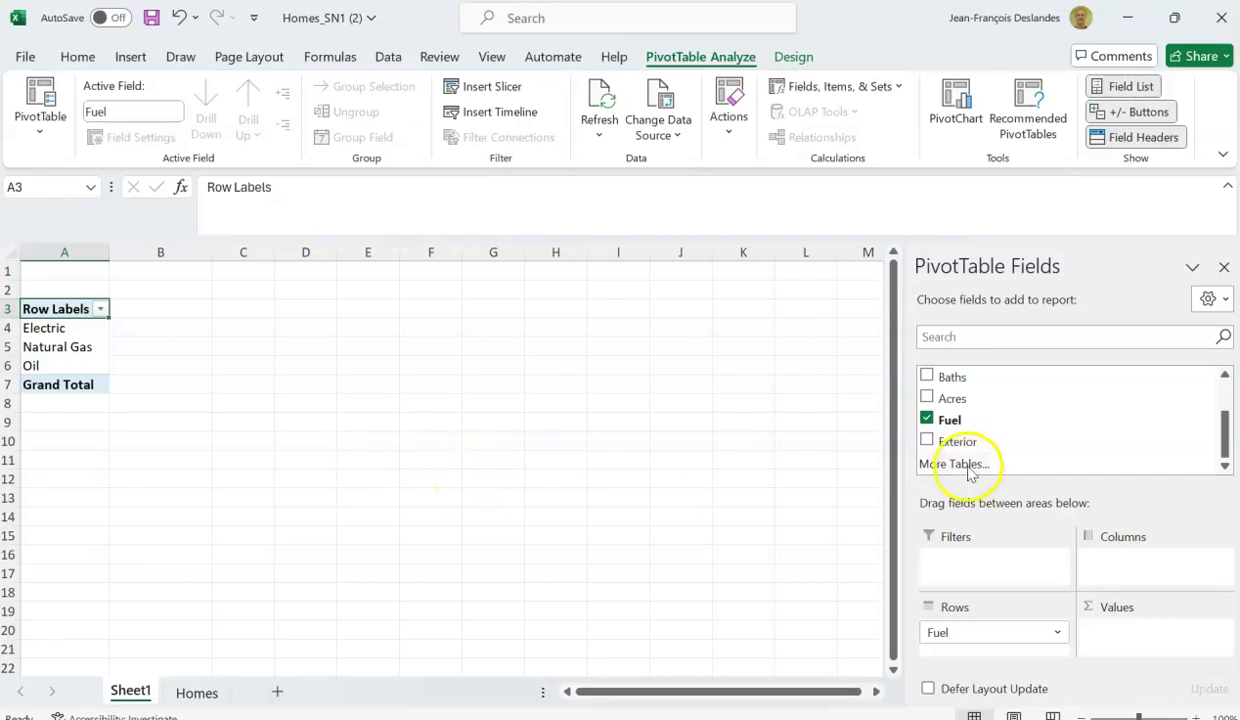
pyautogui.moveTo(957, 422); pyautogui.dragTo(1140, 634)
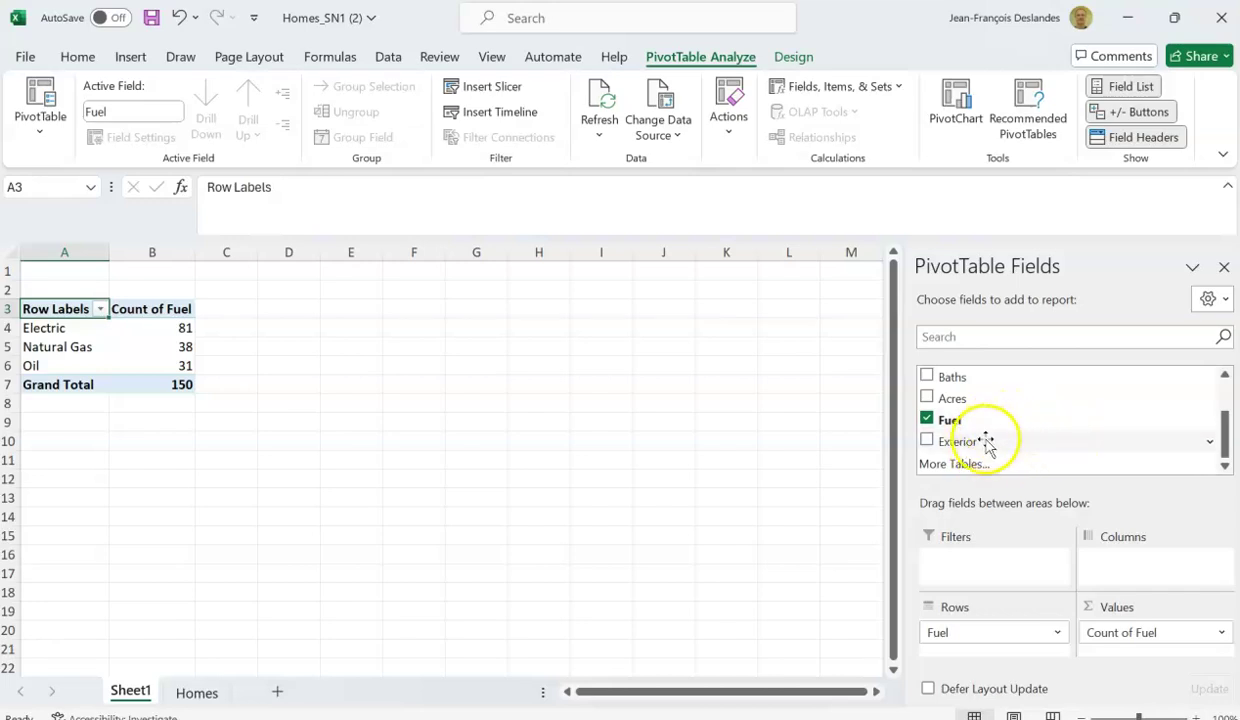
pyautogui.moveTo(970, 450); pyautogui.dragTo(1128, 566)
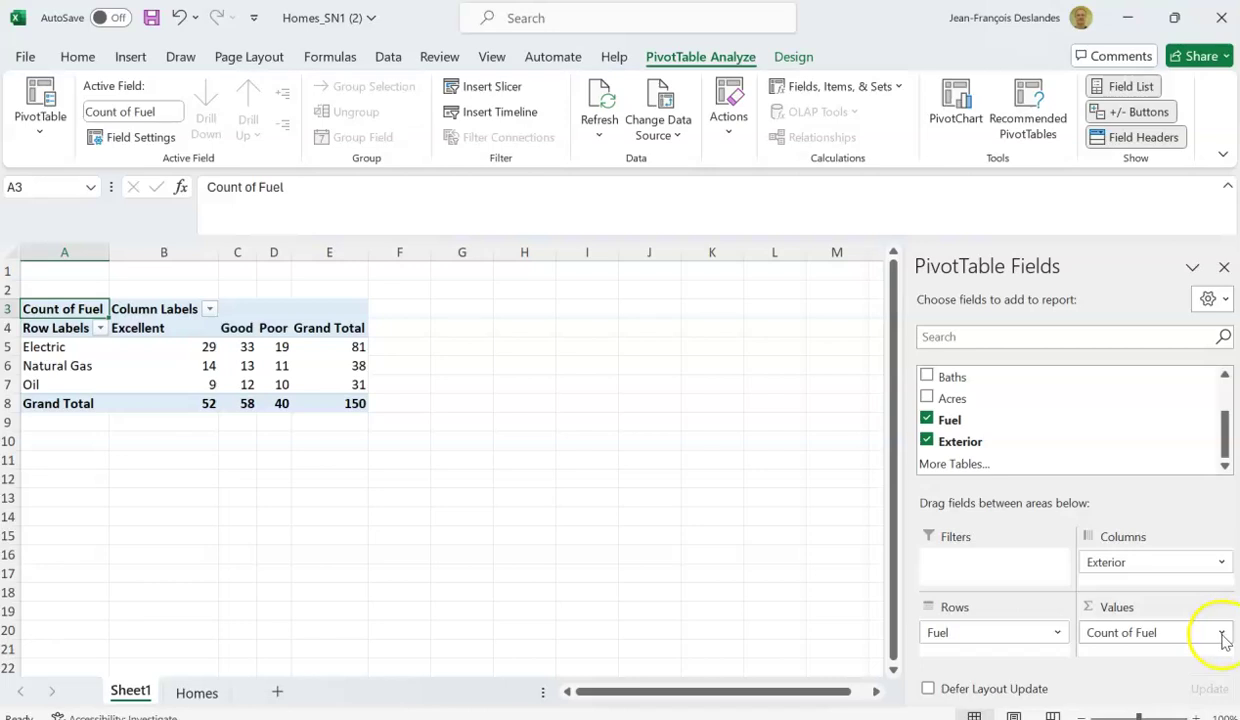
# Show the Count of Fuel values in the Fuel by Exterior table as % of Grand Total.
pyautogui.click(1223, 634)
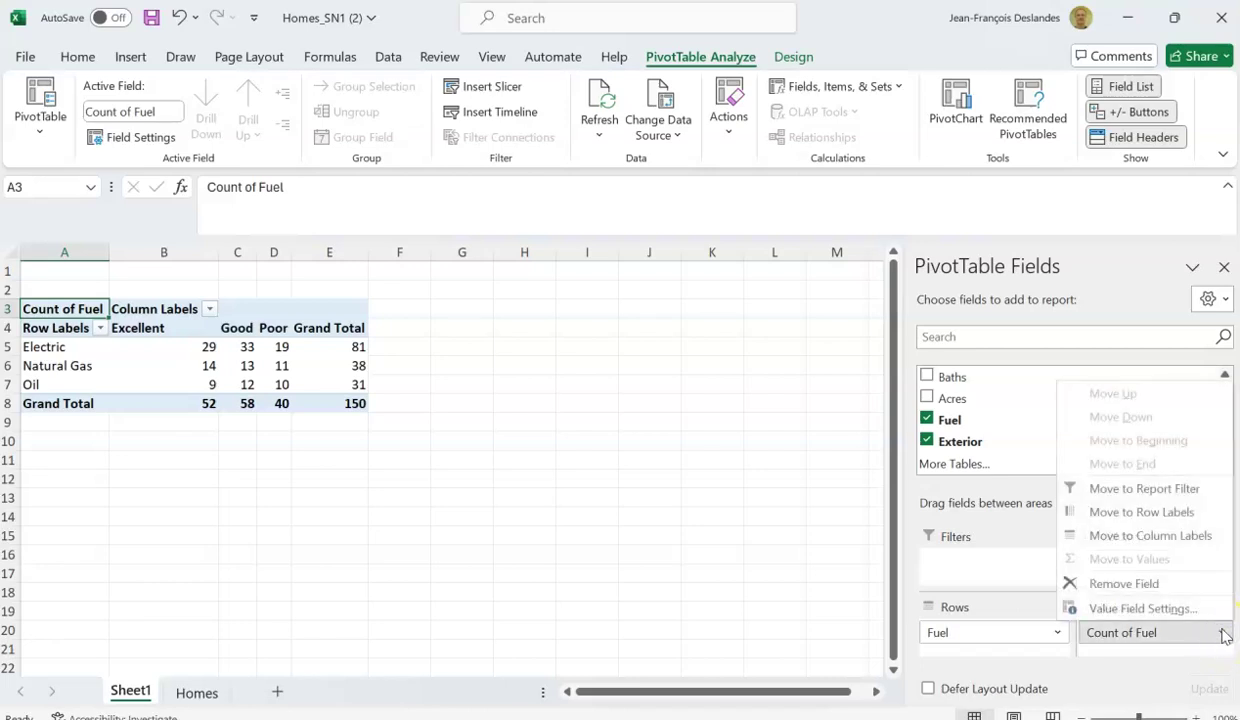
pyautogui.click(1118, 612)
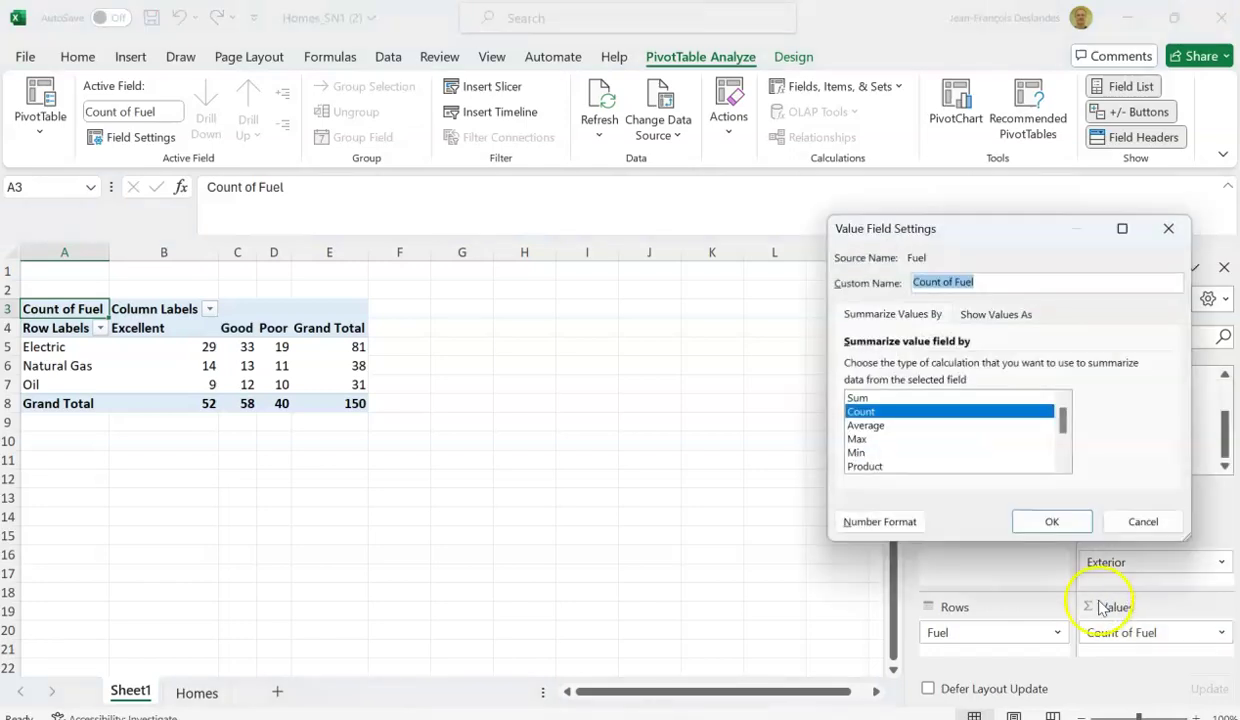
pyautogui.click(1003, 314)
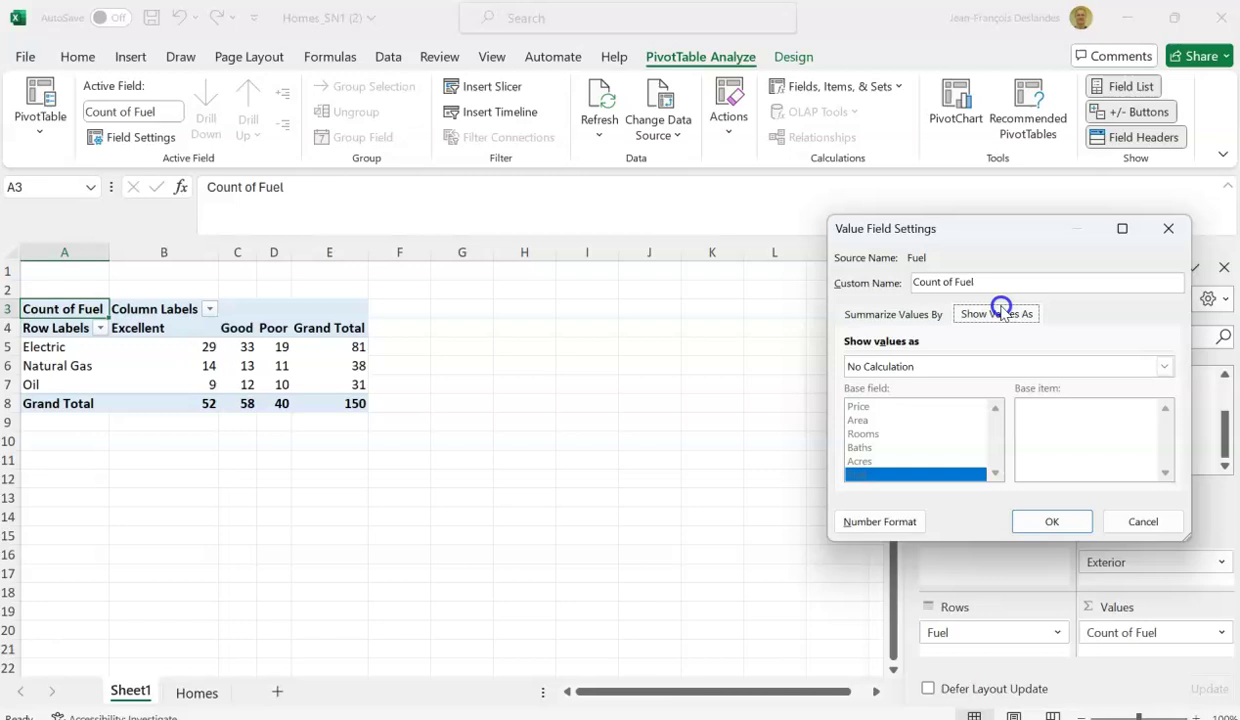
pyautogui.click(1165, 368)
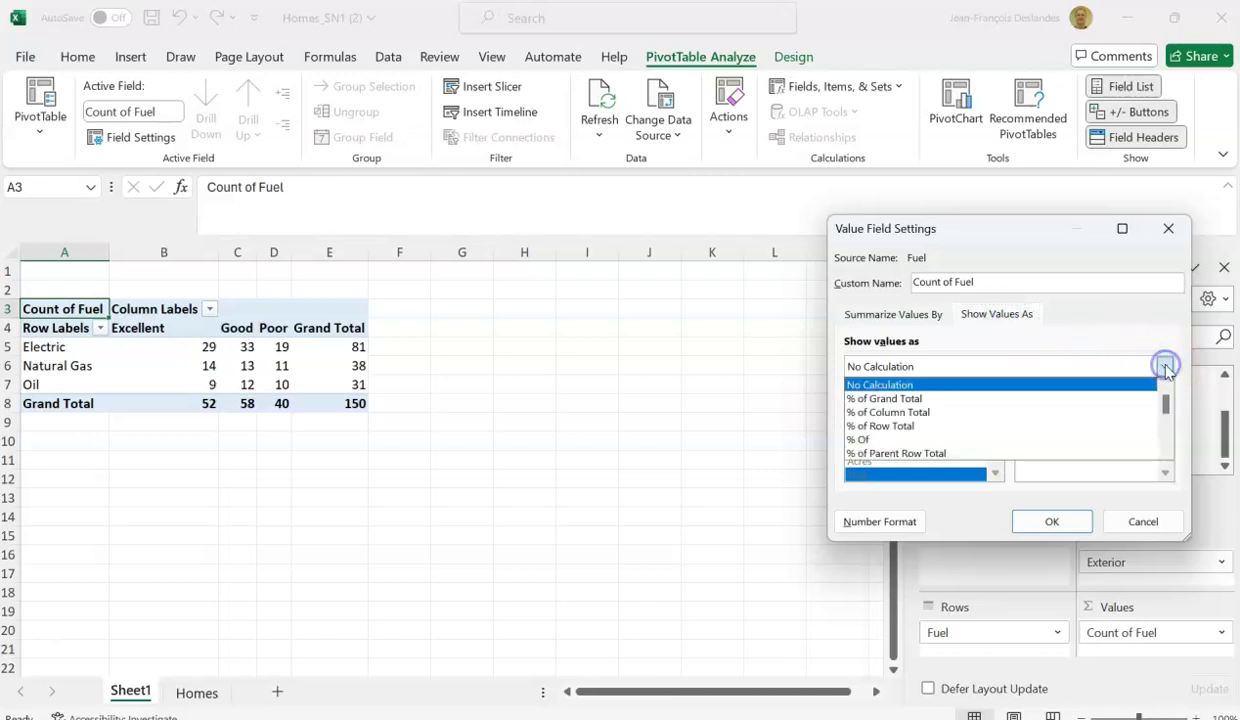
pyautogui.click(883, 400)
pyautogui.click(1040, 517)
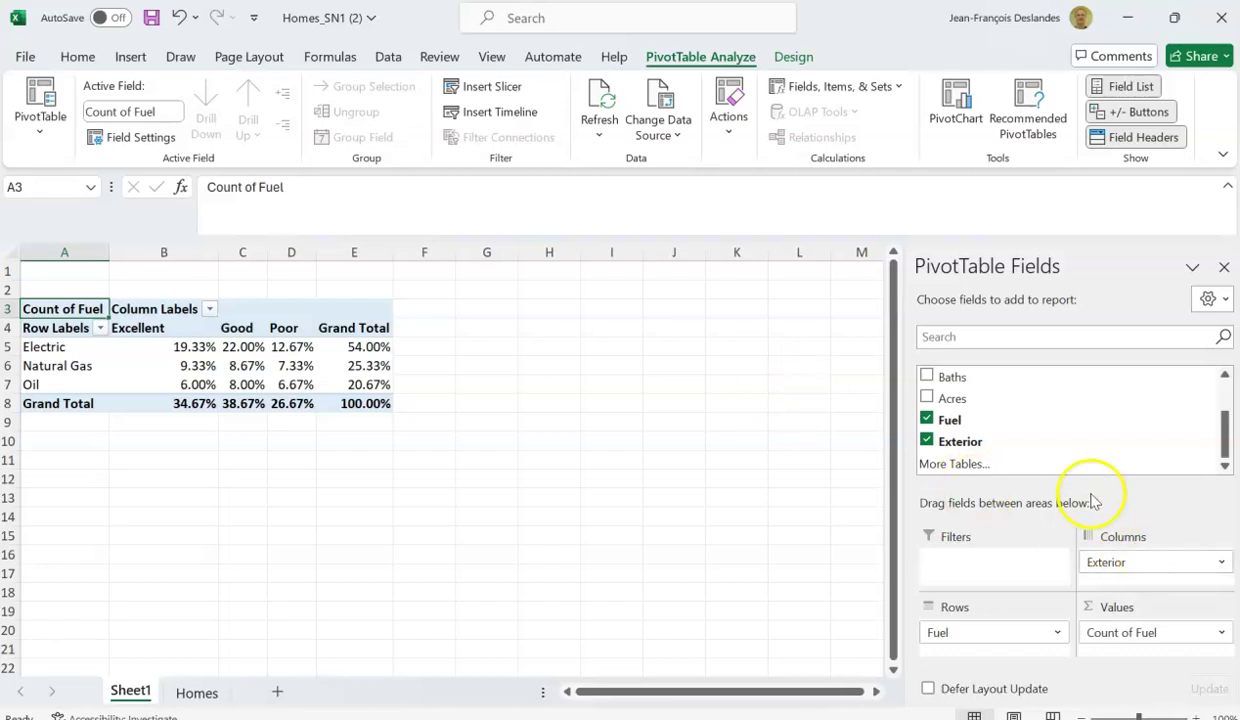
# Show the Count of Fuel values in the Fuel by Exterior table as % of Row Total.
pyautogui.click(1221, 633)
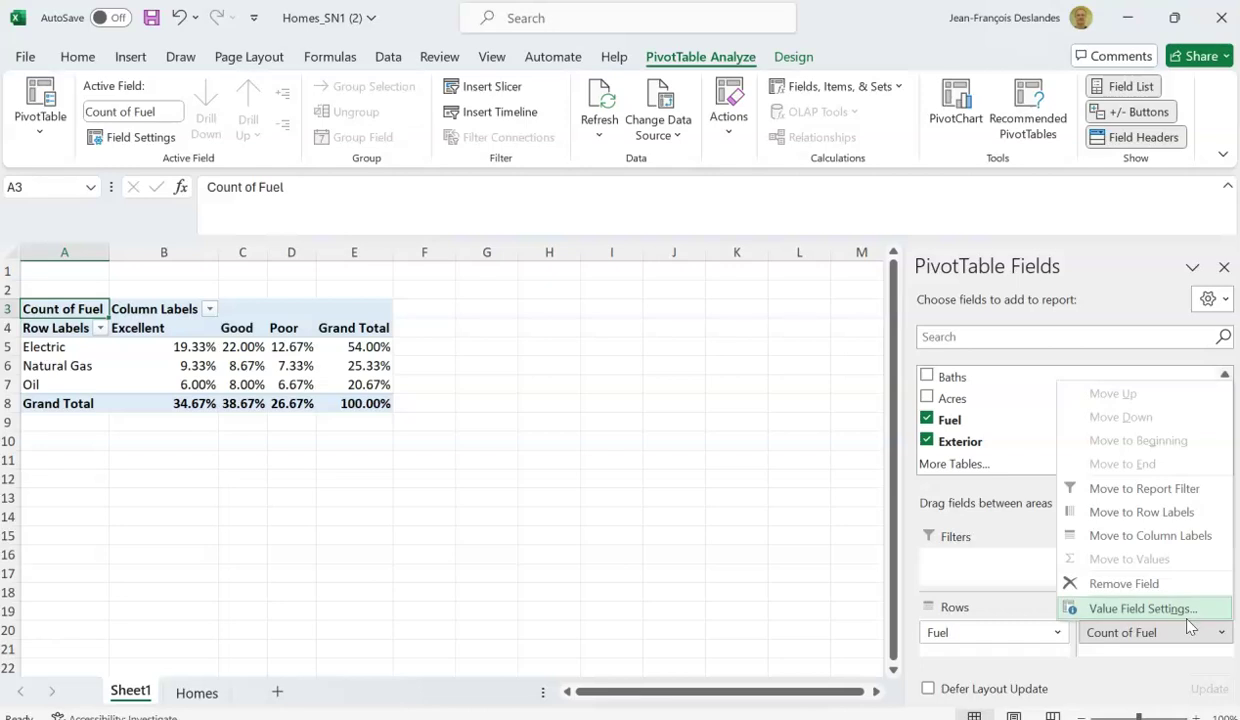
pyautogui.click(1150, 606)
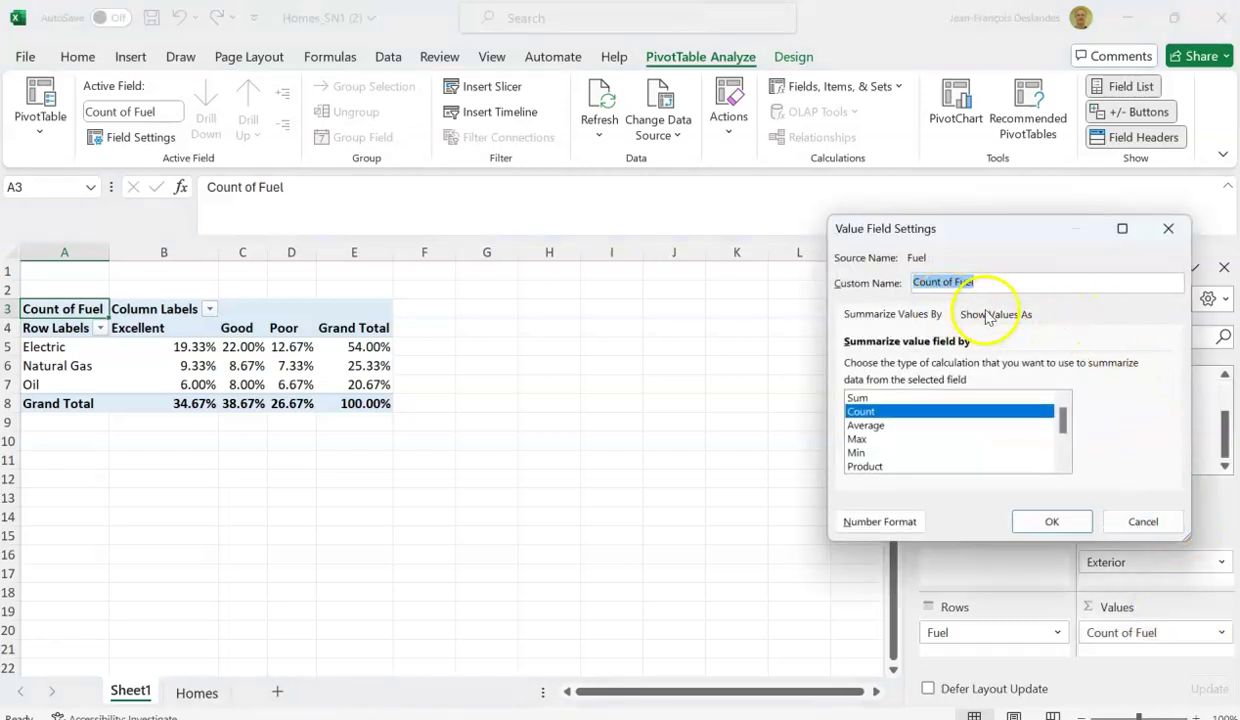
pyautogui.click(987, 315)
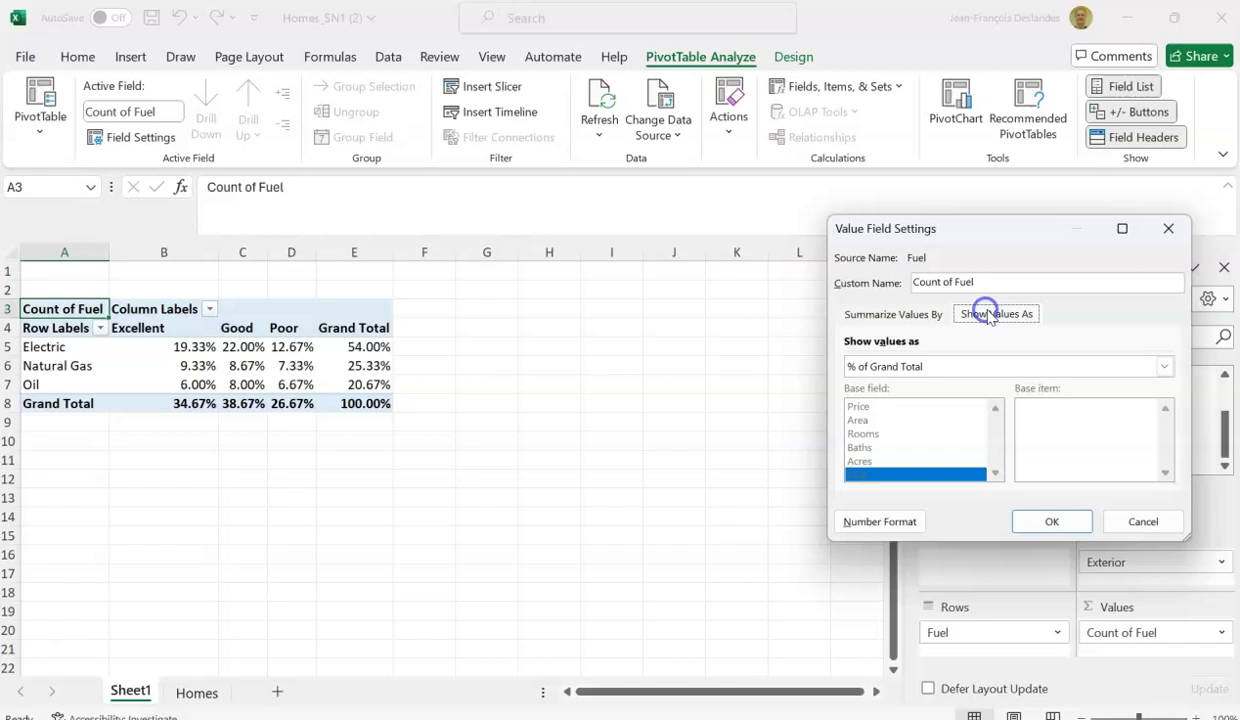
pyautogui.click(1166, 367)
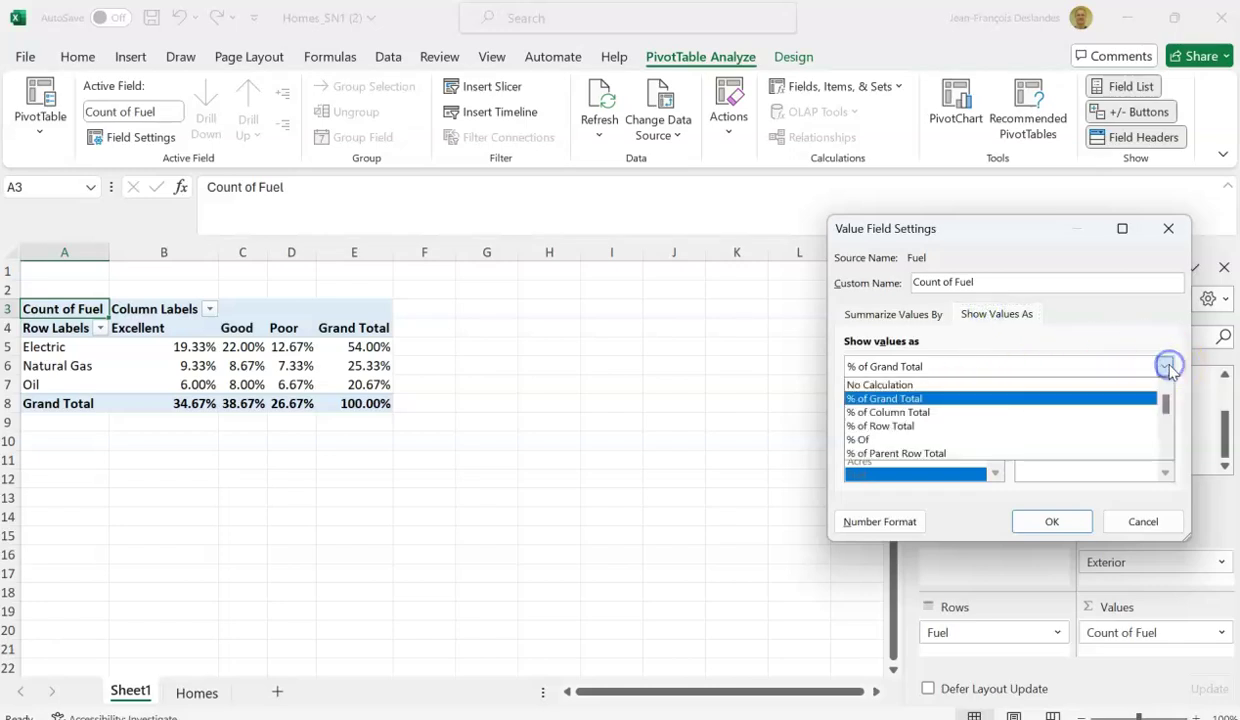
pyautogui.click(906, 426)
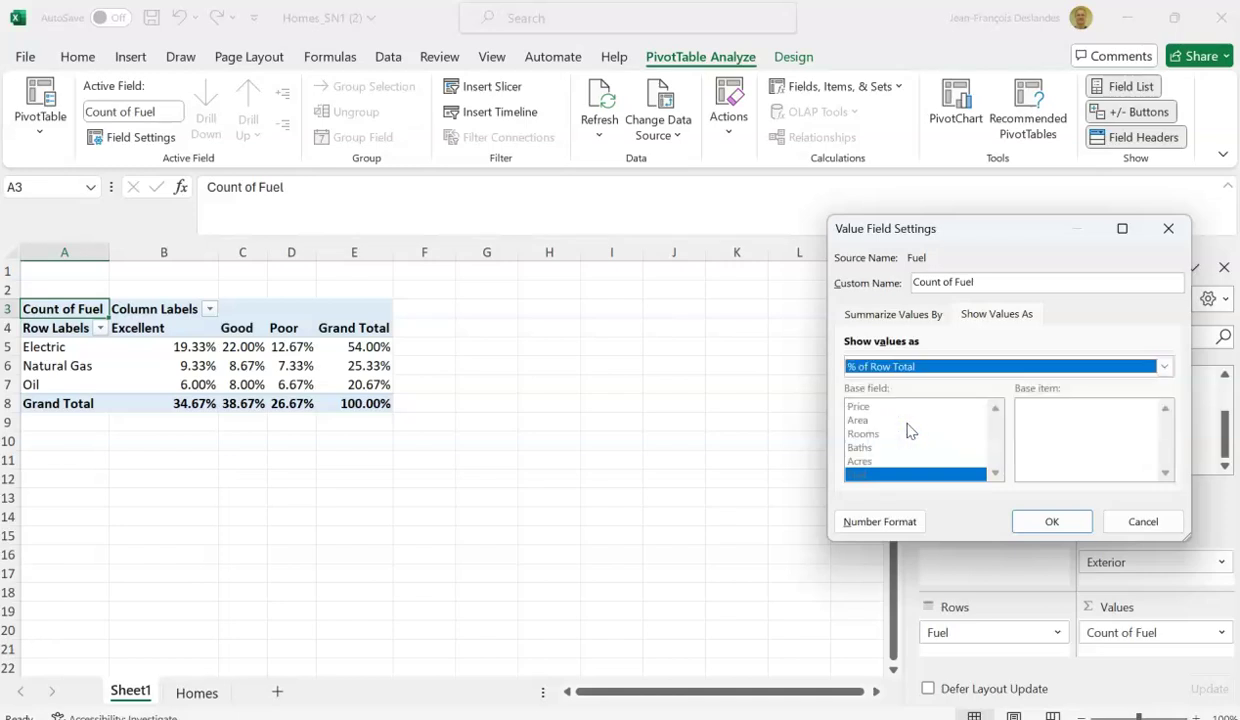
pyautogui.click(1046, 523)
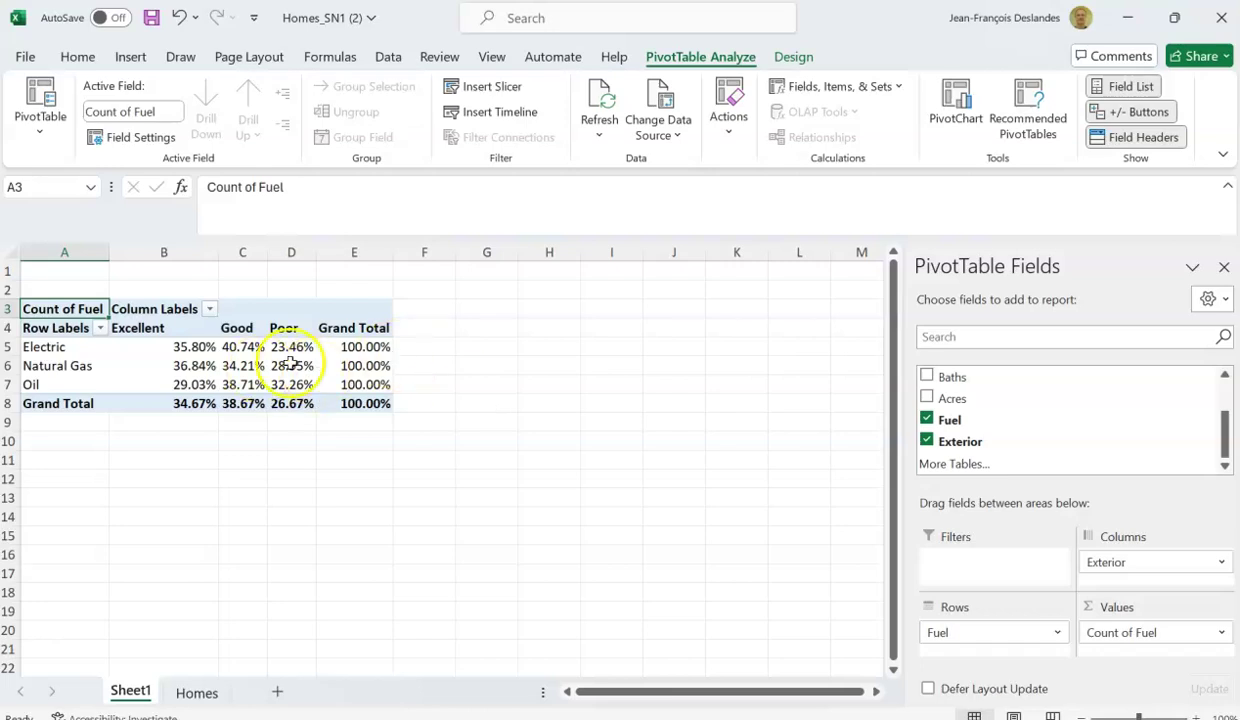
# Switch the Count of Fuel values in the Fuel by Exterior table to display as % of Column Total.
pyautogui.moveTo(209, 348)
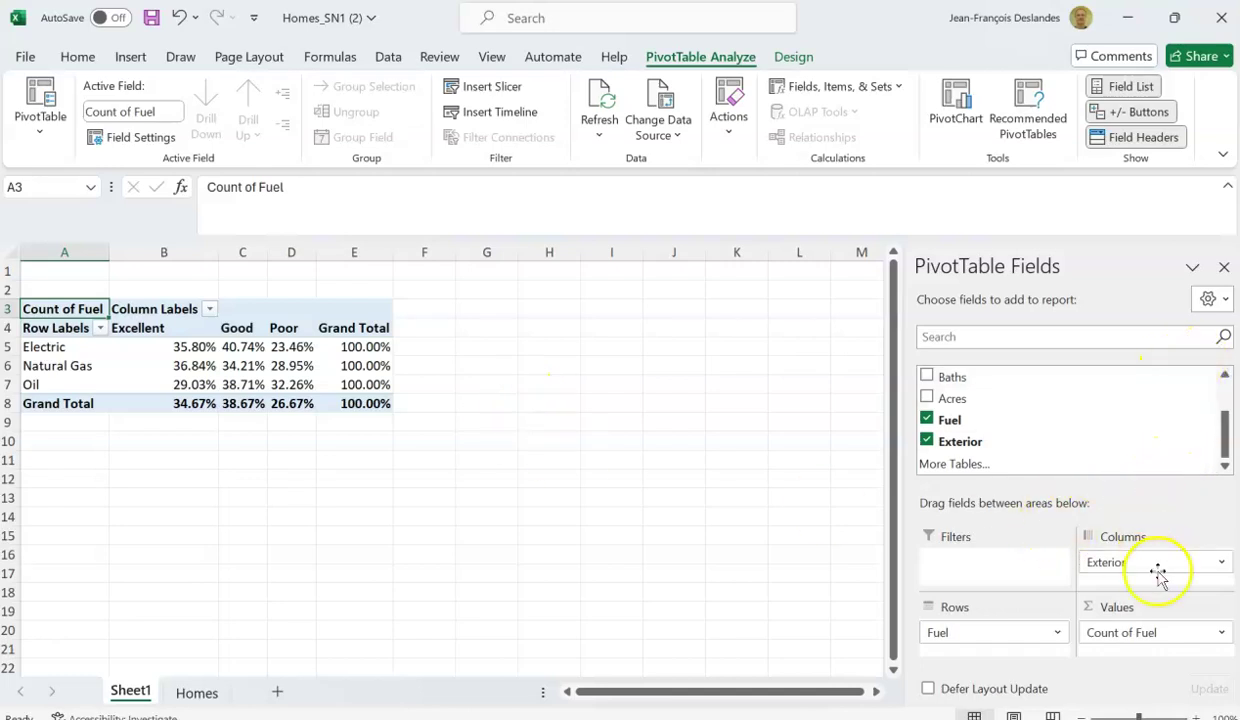
pyautogui.click(1221, 632)
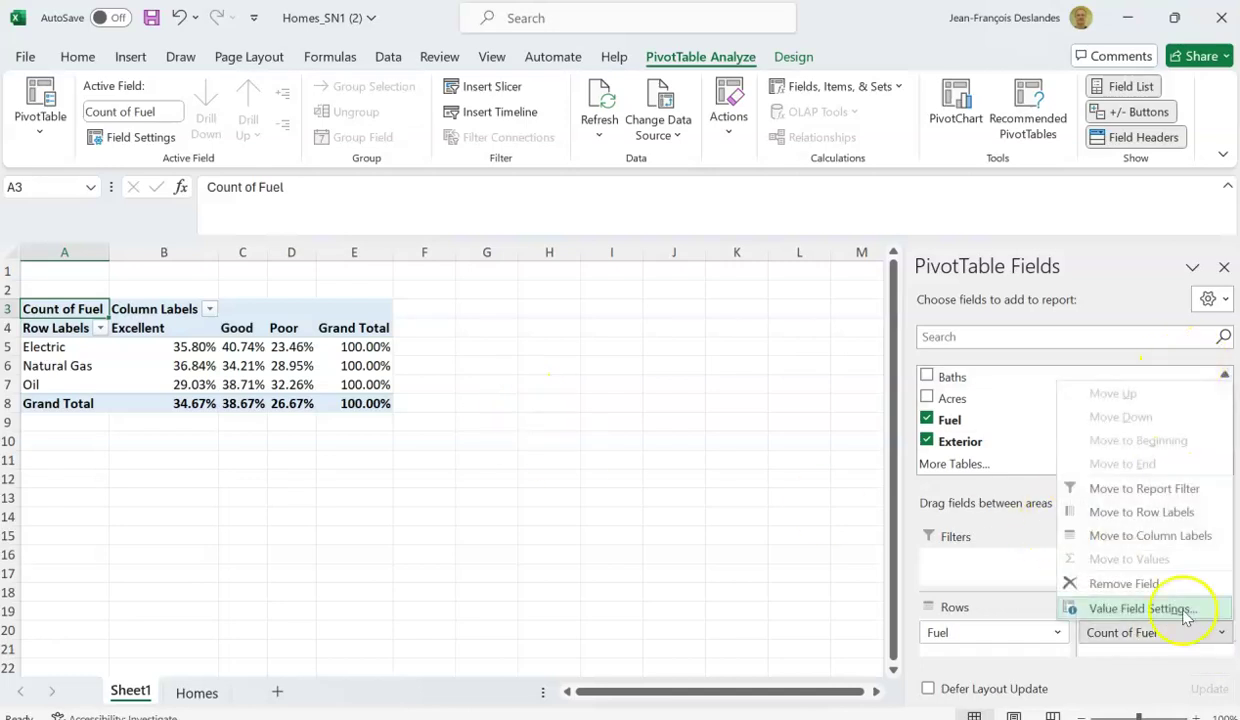
pyautogui.click(1180, 608)
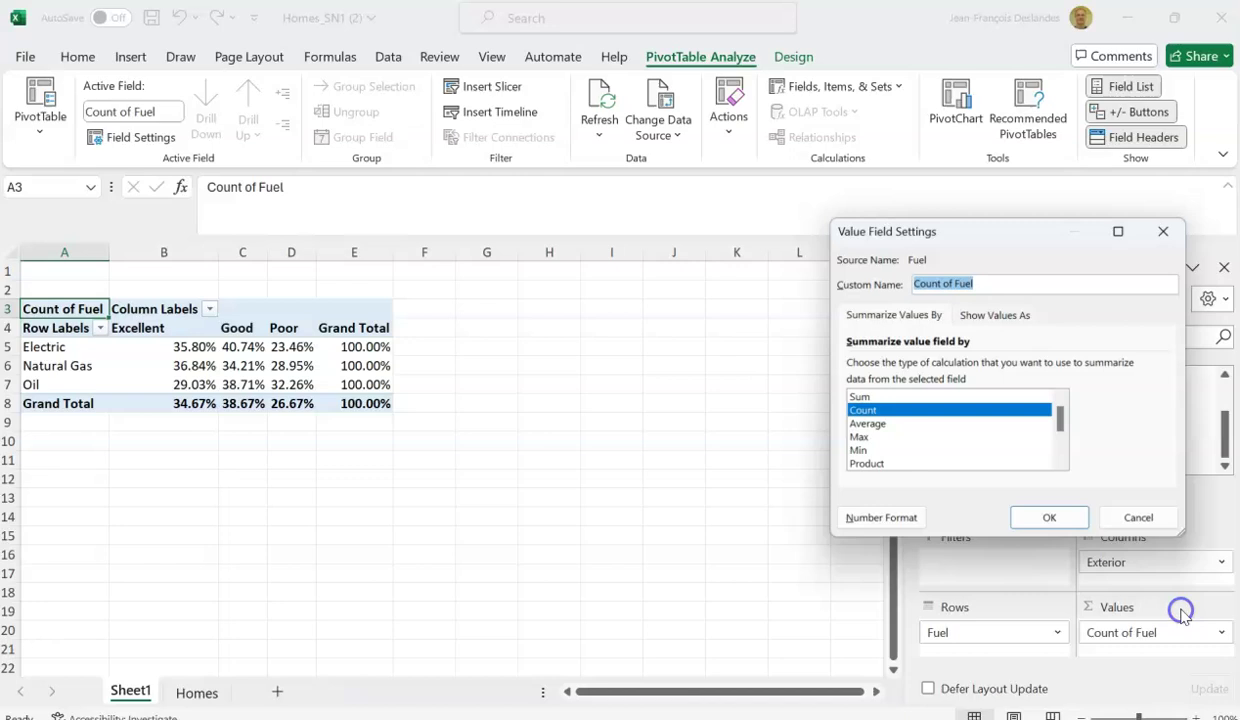
pyautogui.click(996, 314)
pyautogui.click(1163, 366)
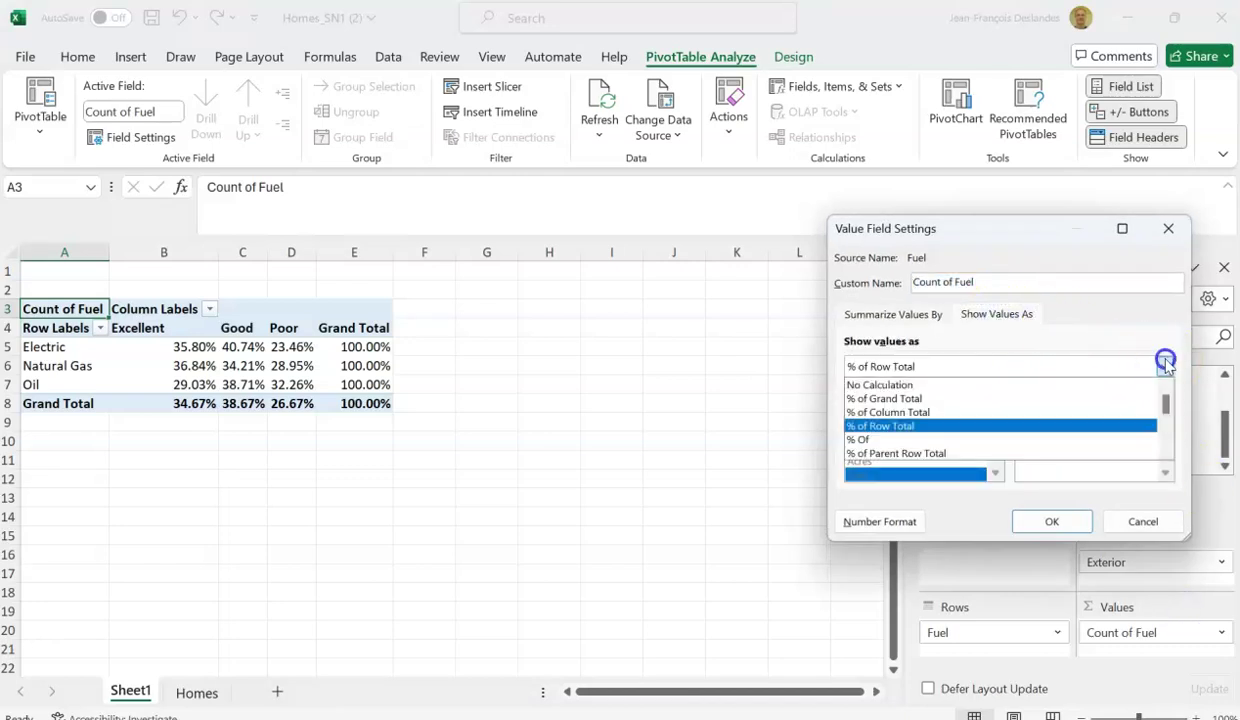
pyautogui.click(906, 412)
pyautogui.click(1054, 523)
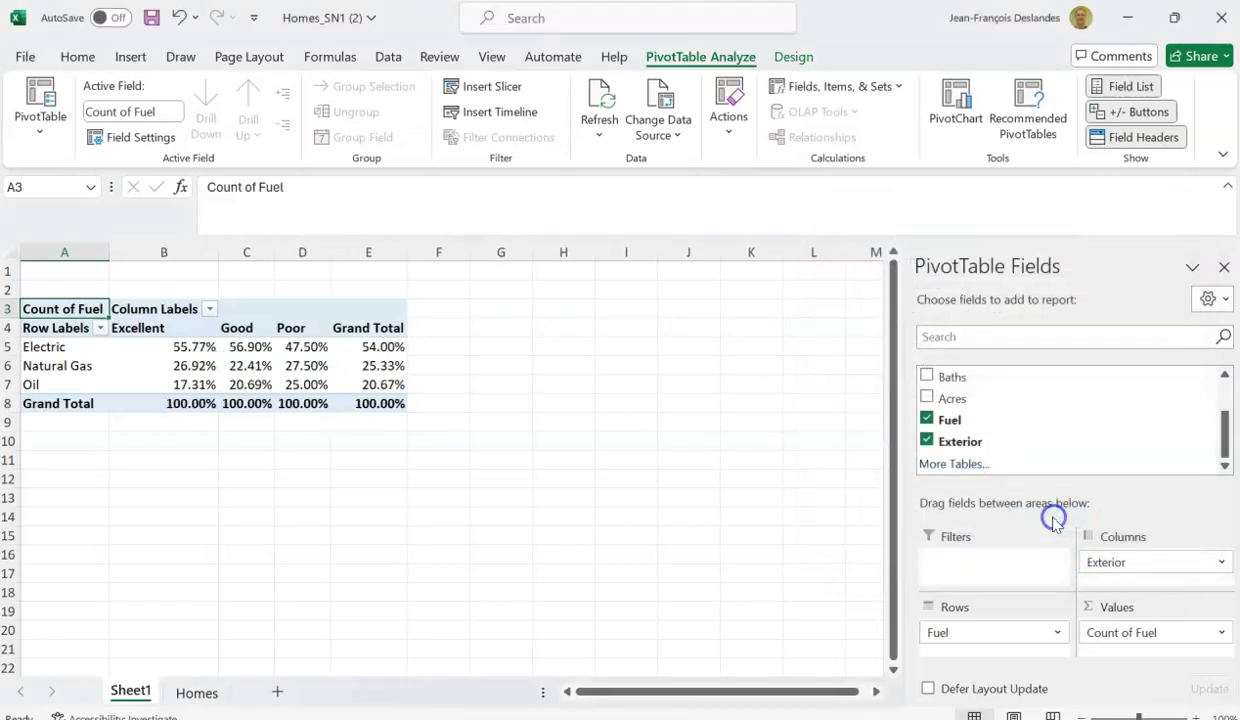